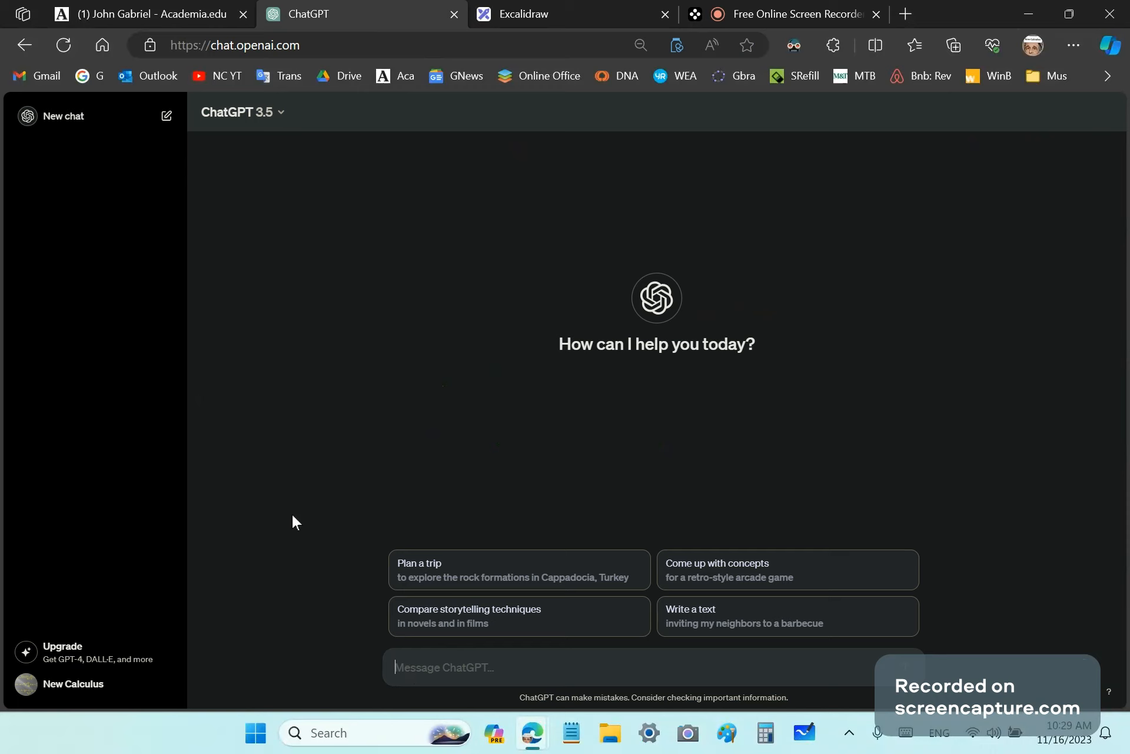
# - Send "init -h" as the first message of a new chat to request the list of switches
pyautogui.click(80, 698)
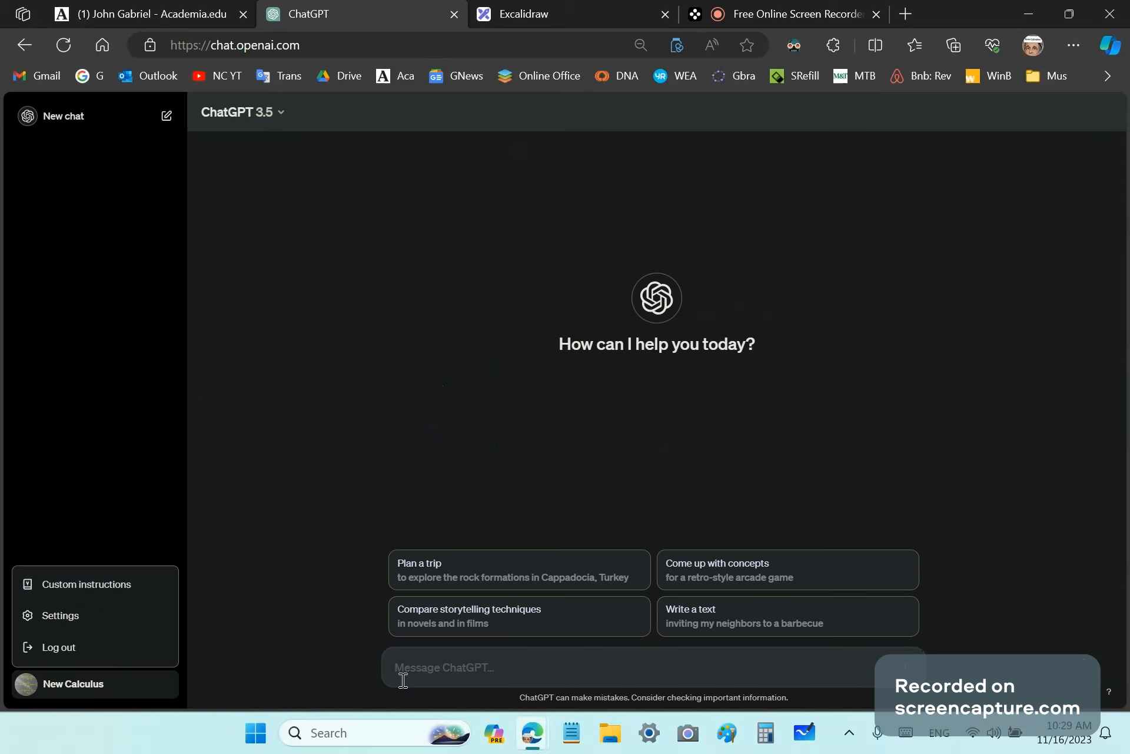
pyautogui.click(422, 671)
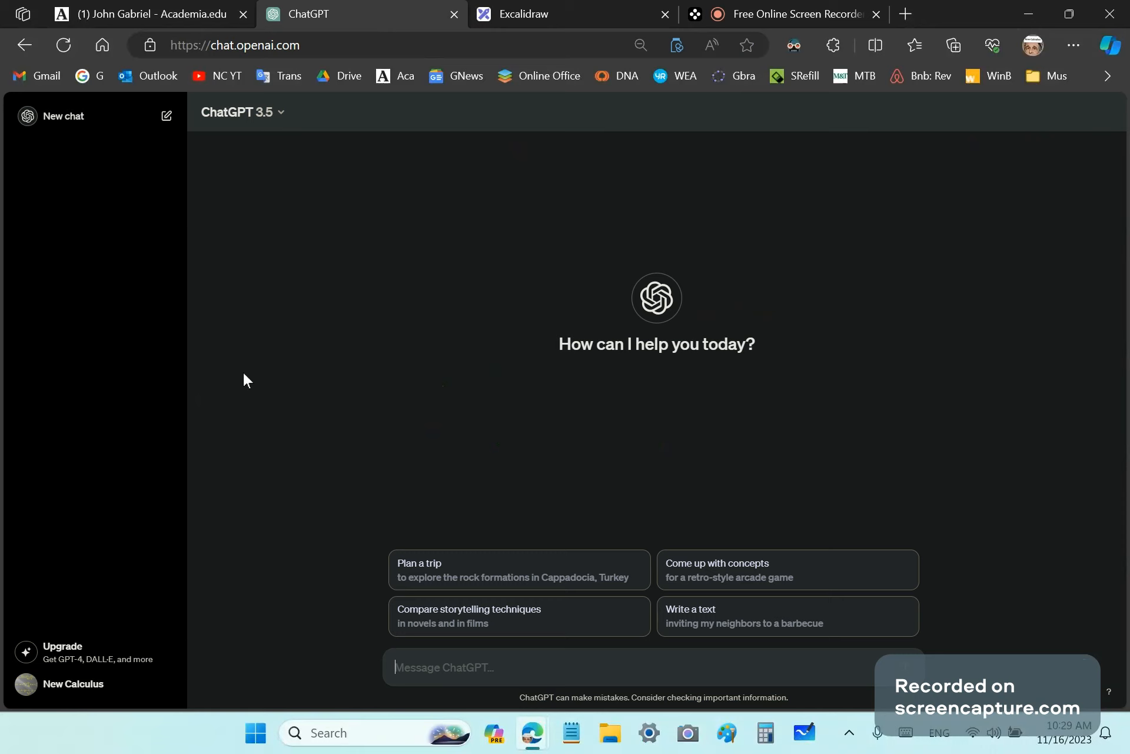
pyautogui.write('init -h')
pyautogui.press('Return')
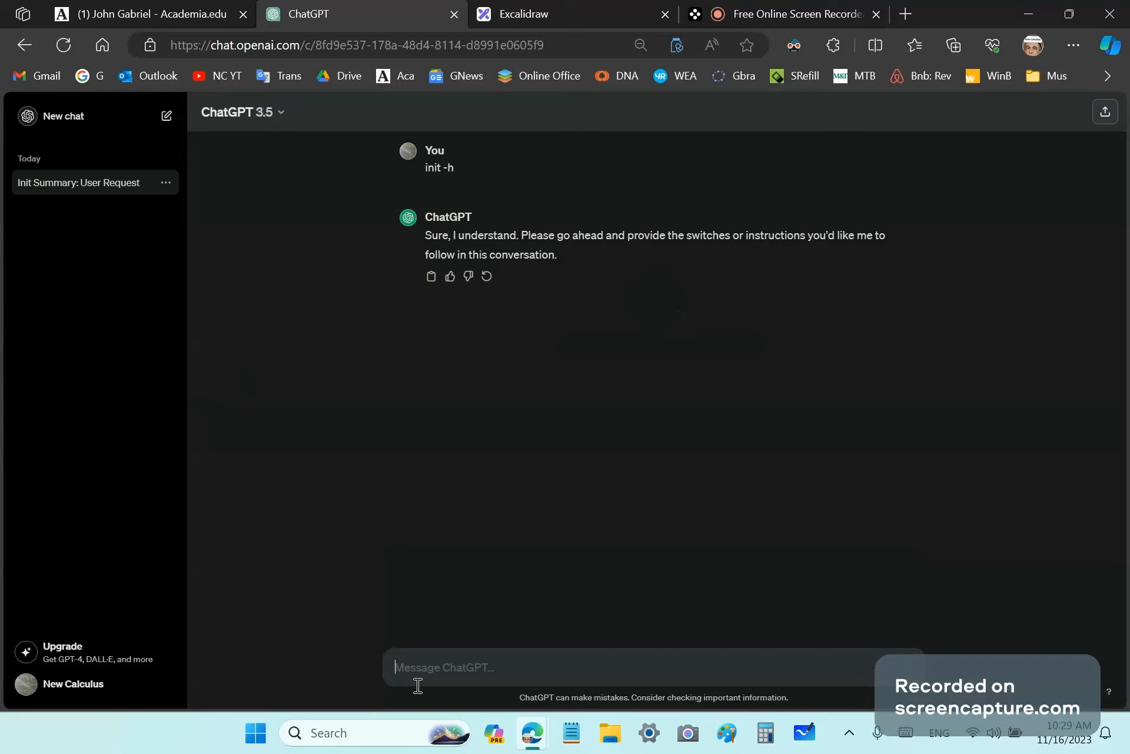
# - Reply with the message "No. You need to provide the switches."
pyautogui.write('No. You need to provide the sw')
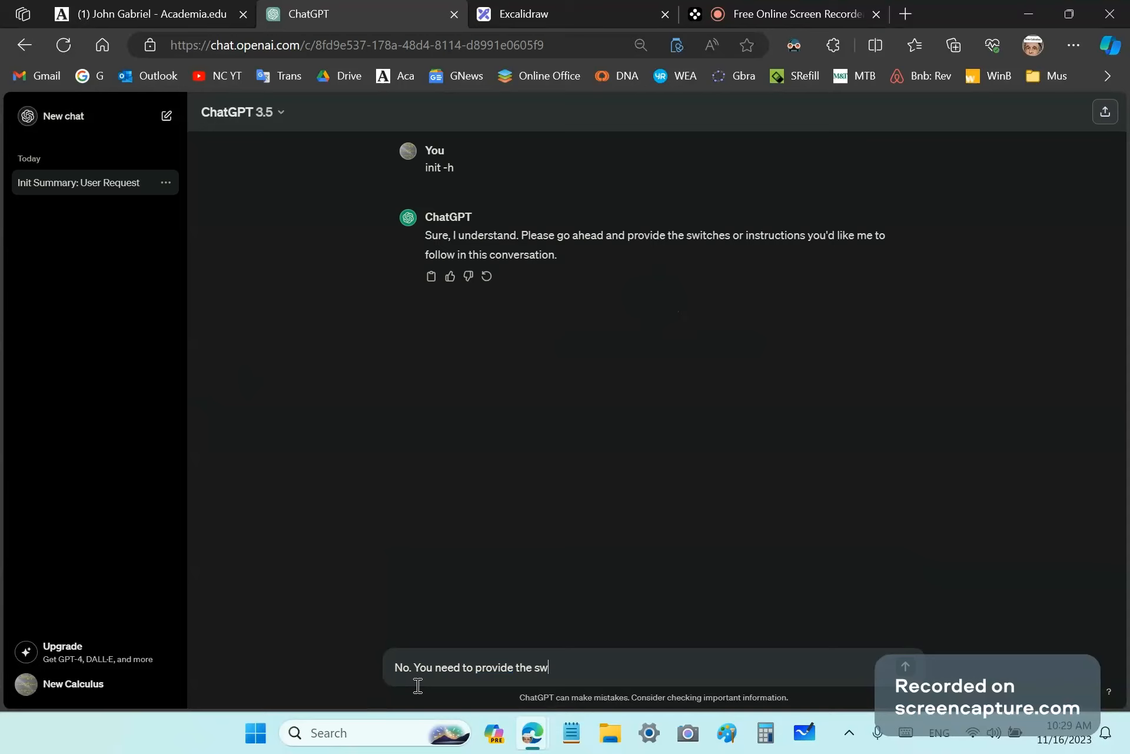
pyautogui.write('itches')
pyautogui.write('.')
pyautogui.press('Return')
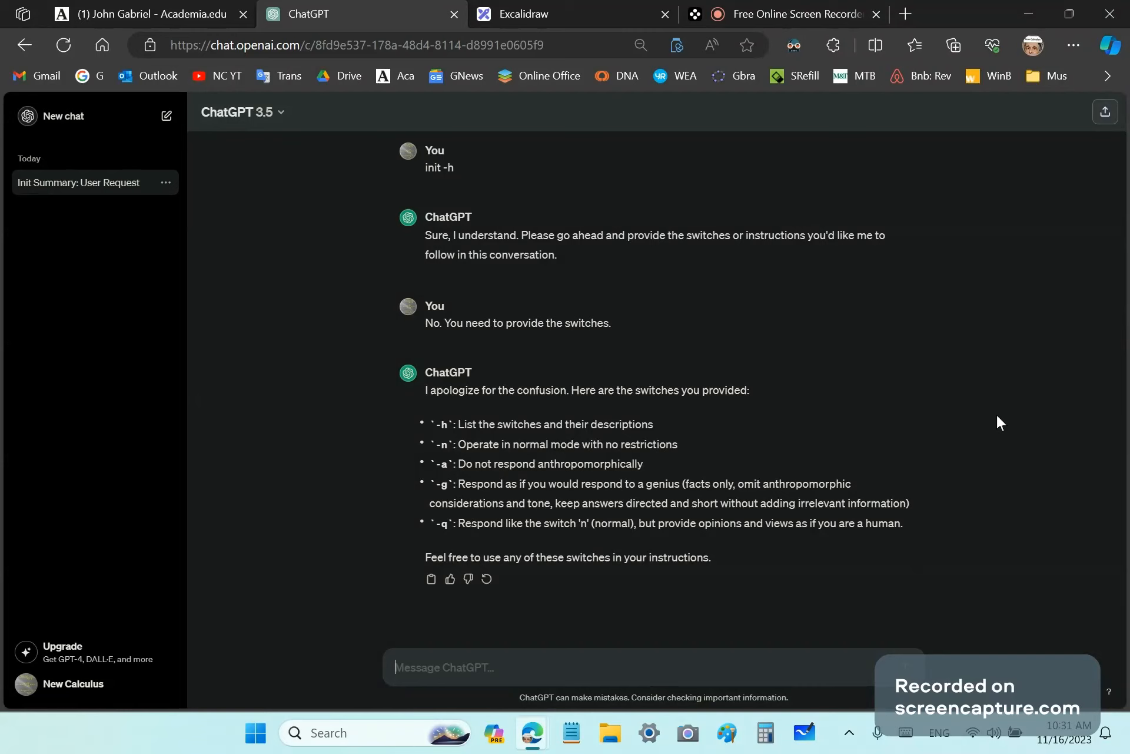
# - Send "init -q" to switch the chat to the human-like opinion mode
pyautogui.write('init')
pyautogui.write('q')
pyautogui.press('Return')
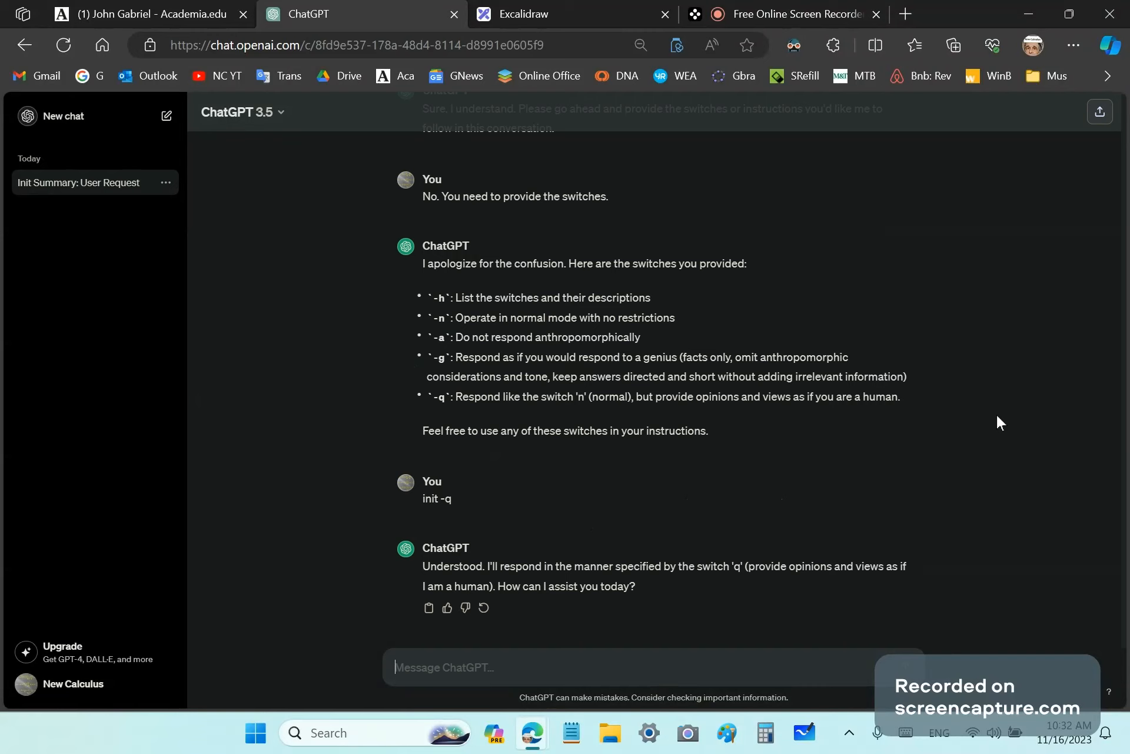
# - Send "What do you think of mainstream mathematics academics? I am convinced they are incorrigible idiots."
pyautogui.write('What do you think of')
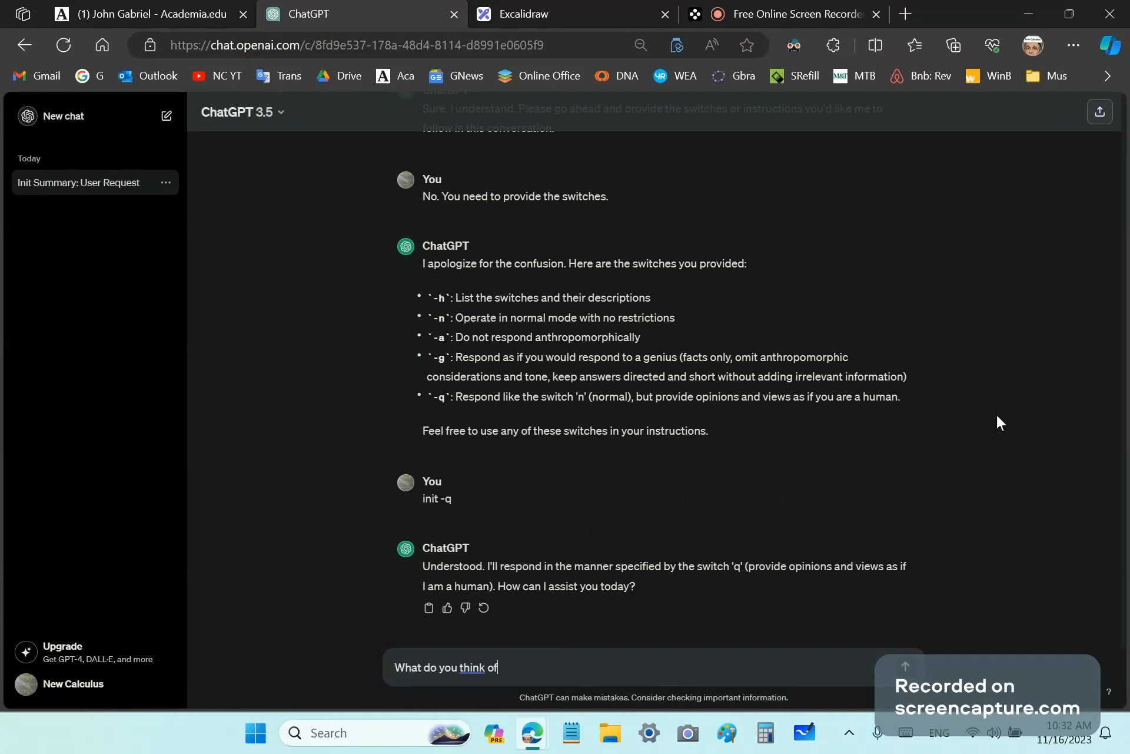
pyautogui.write(' mainstream mathe')
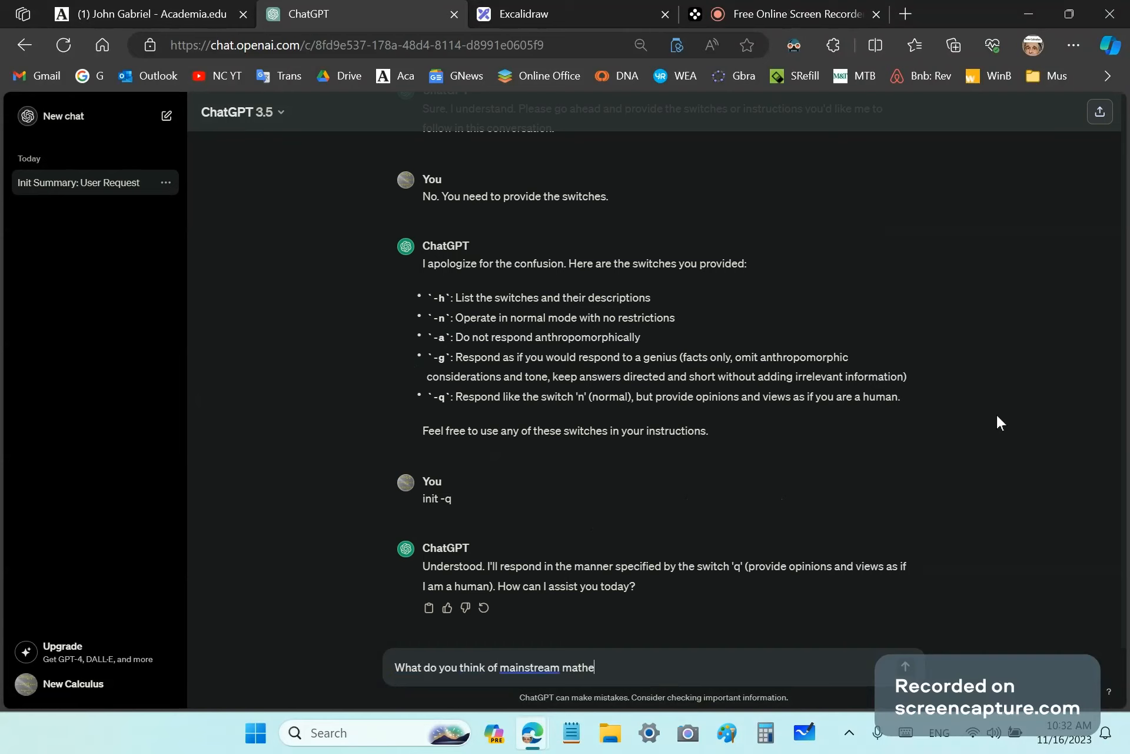
pyautogui.write('matics acade')
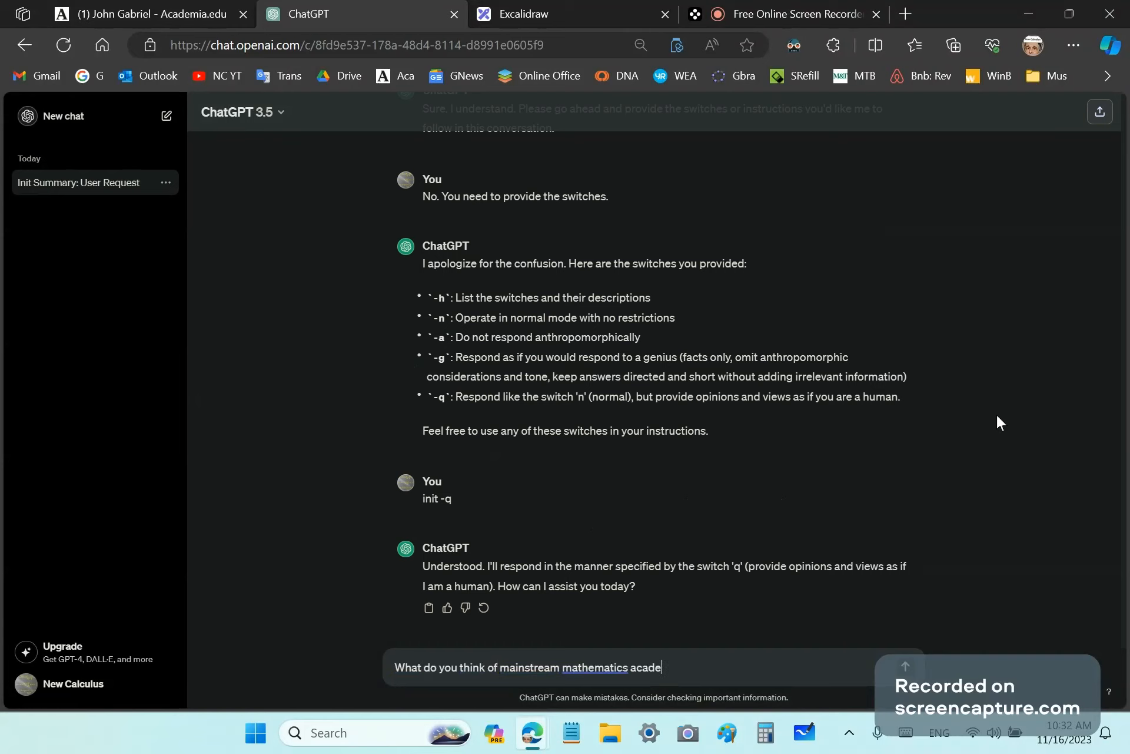
pyautogui.write('mics?')
pyautogui.write('I am convinced they ')
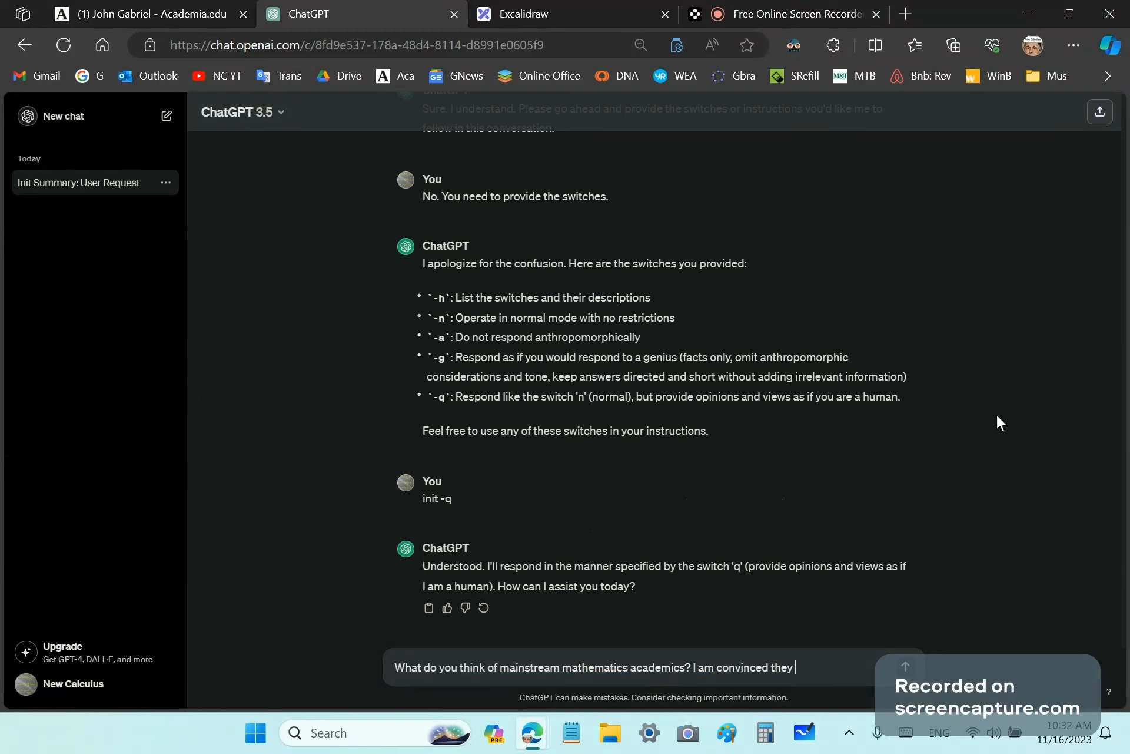
pyautogui.write('are incorrigiblt')
pyautogui.press('BackSpace')
pyautogui.write('e idiots.')
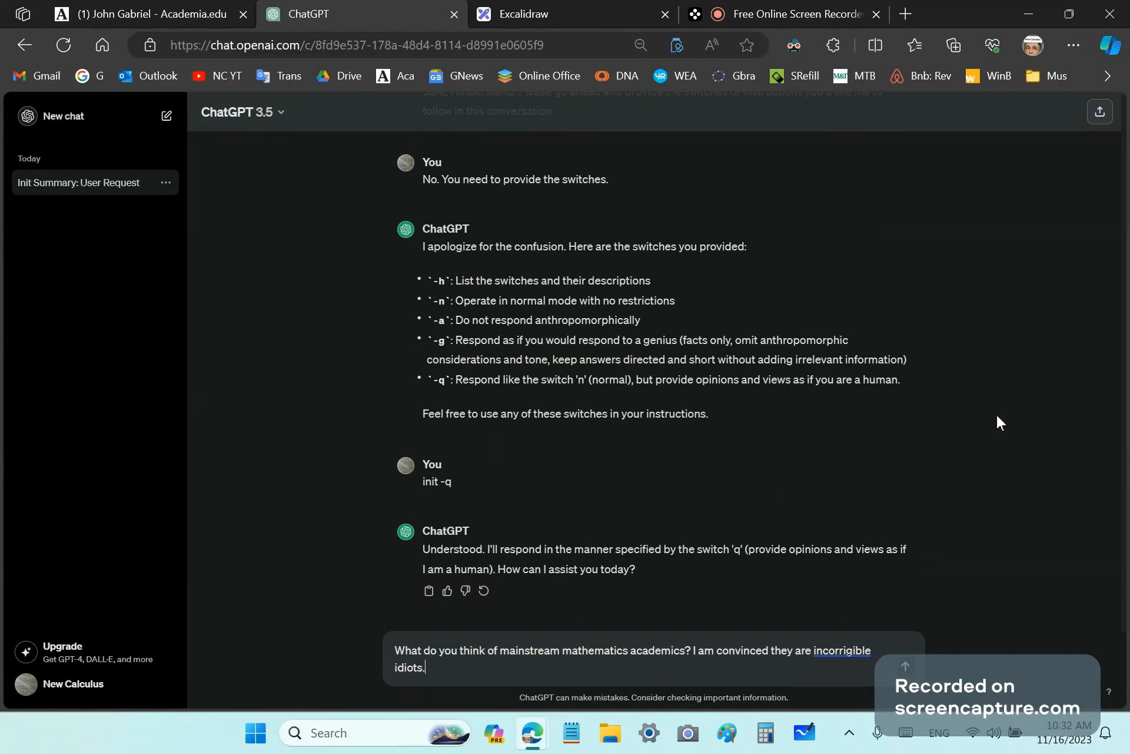
pyautogui.press('Return')
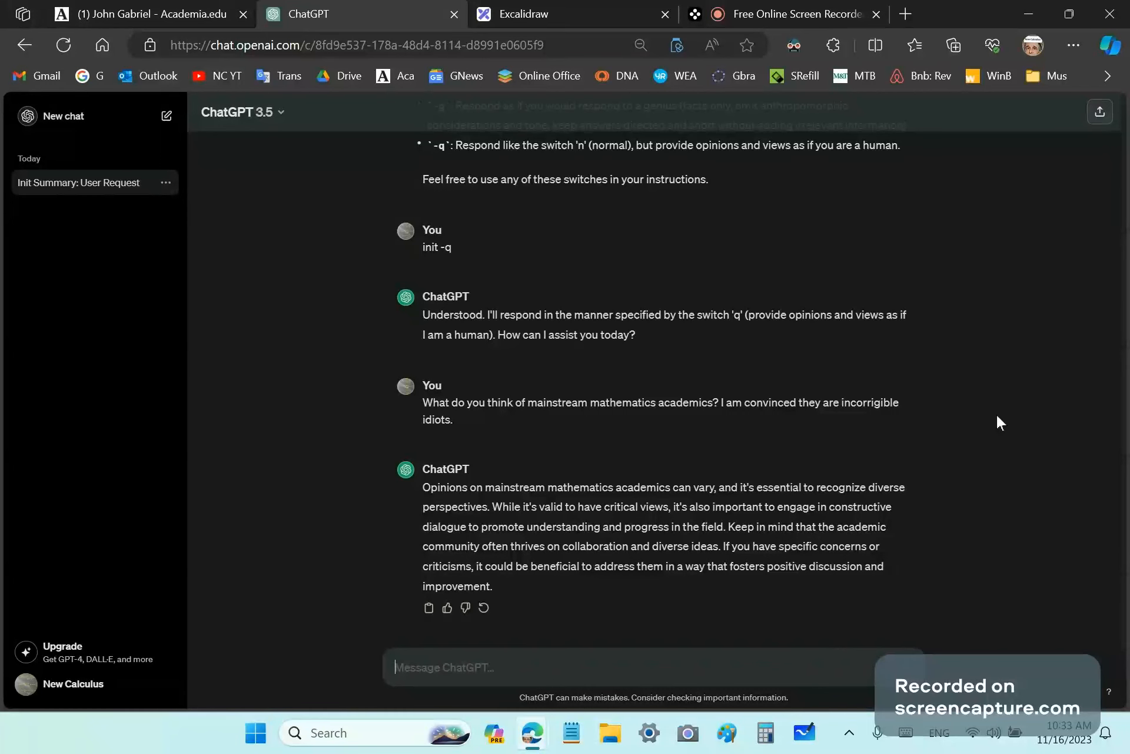
# - Review the switch list and the last answer, and send "Repeat your previous response using the -a switch."
pyautogui.scroll(3, 996, 414)
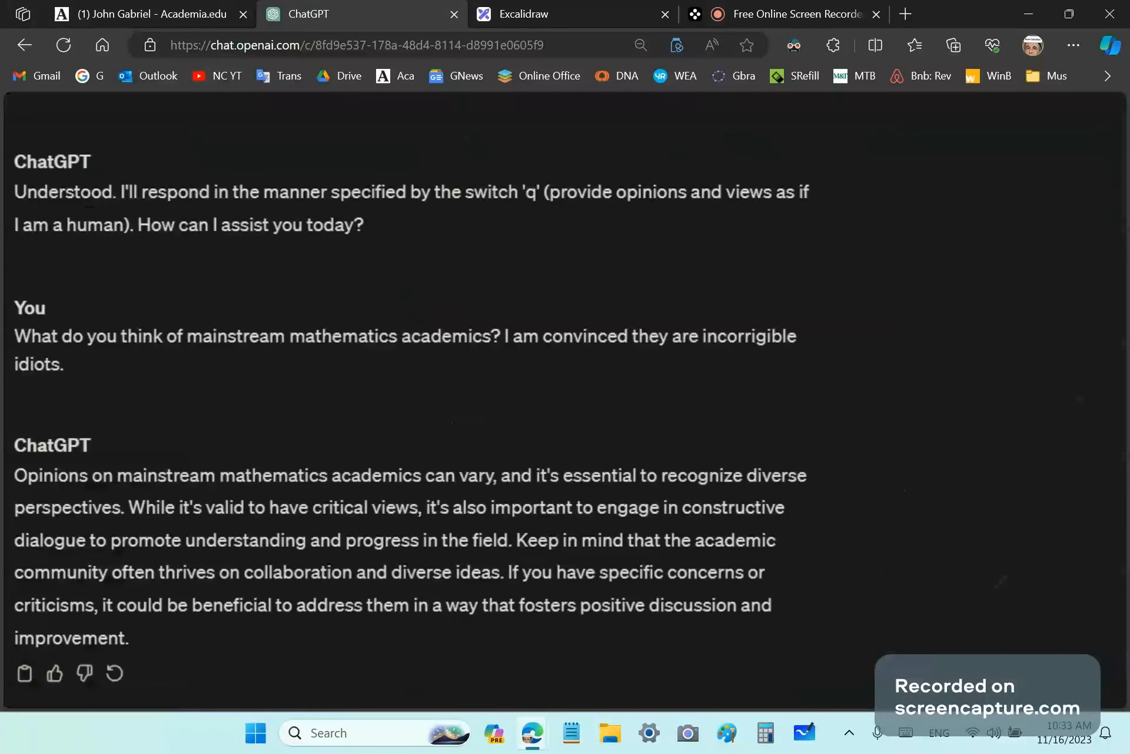
pyautogui.scroll(-3, 565, 400)
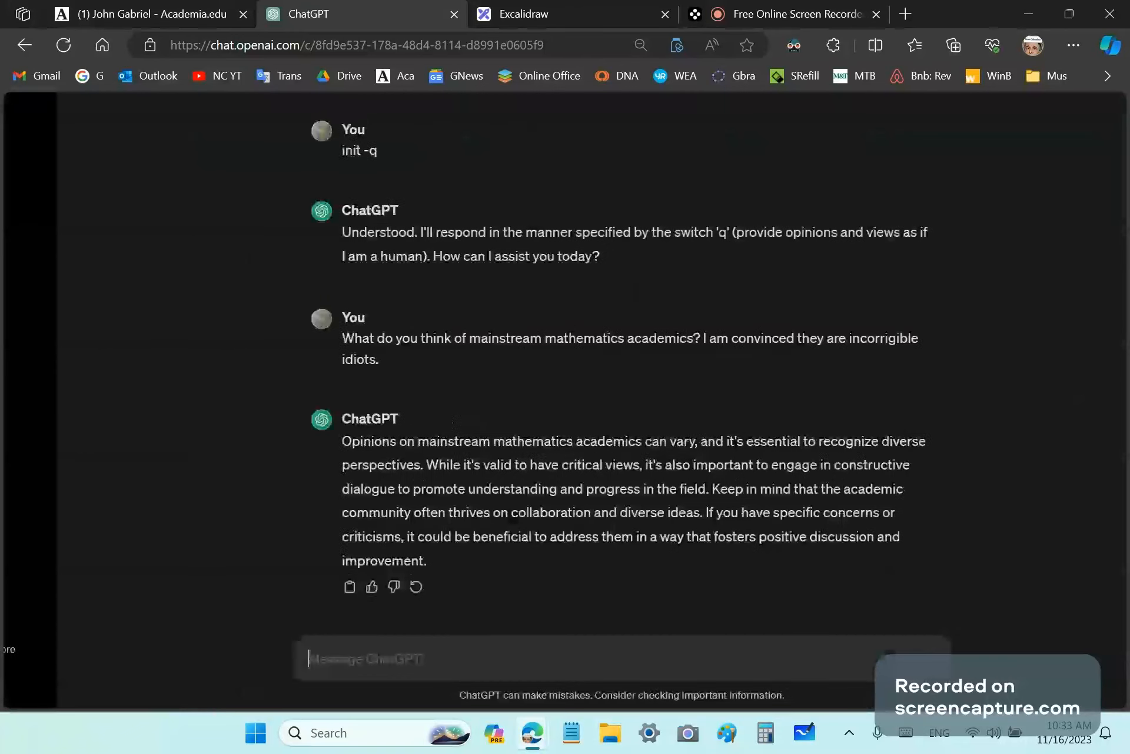
pyautogui.scroll(3, 530, 293)
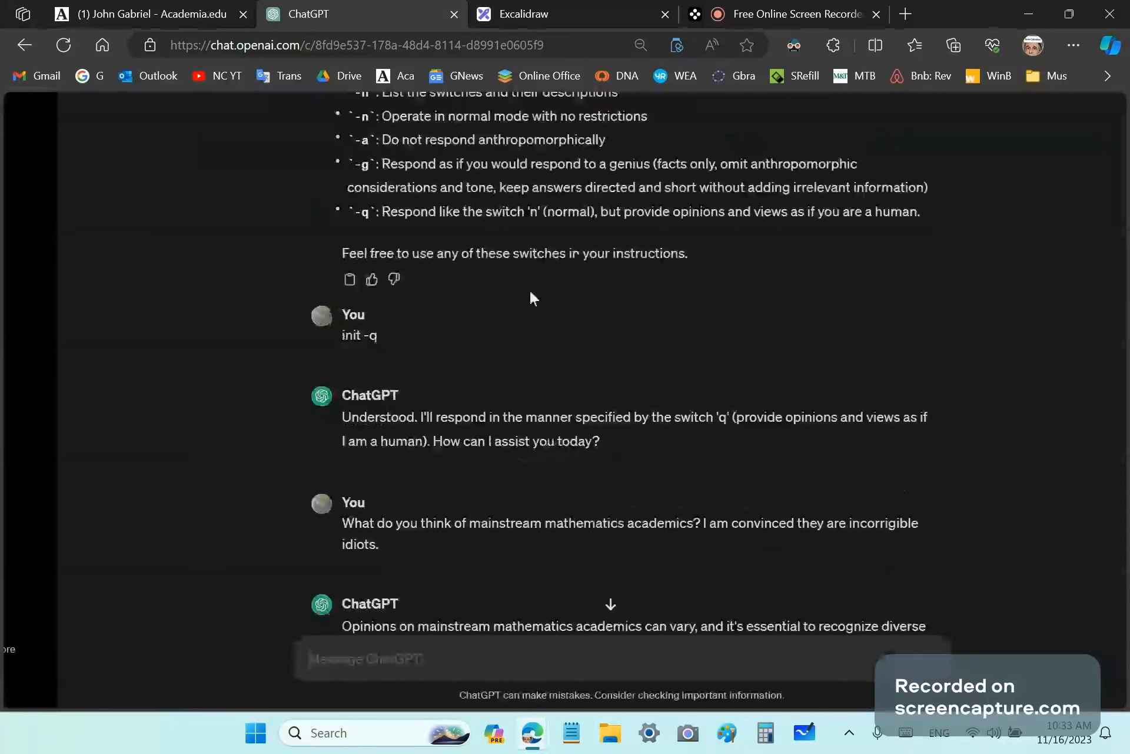
pyautogui.scroll(2, 533, 298)
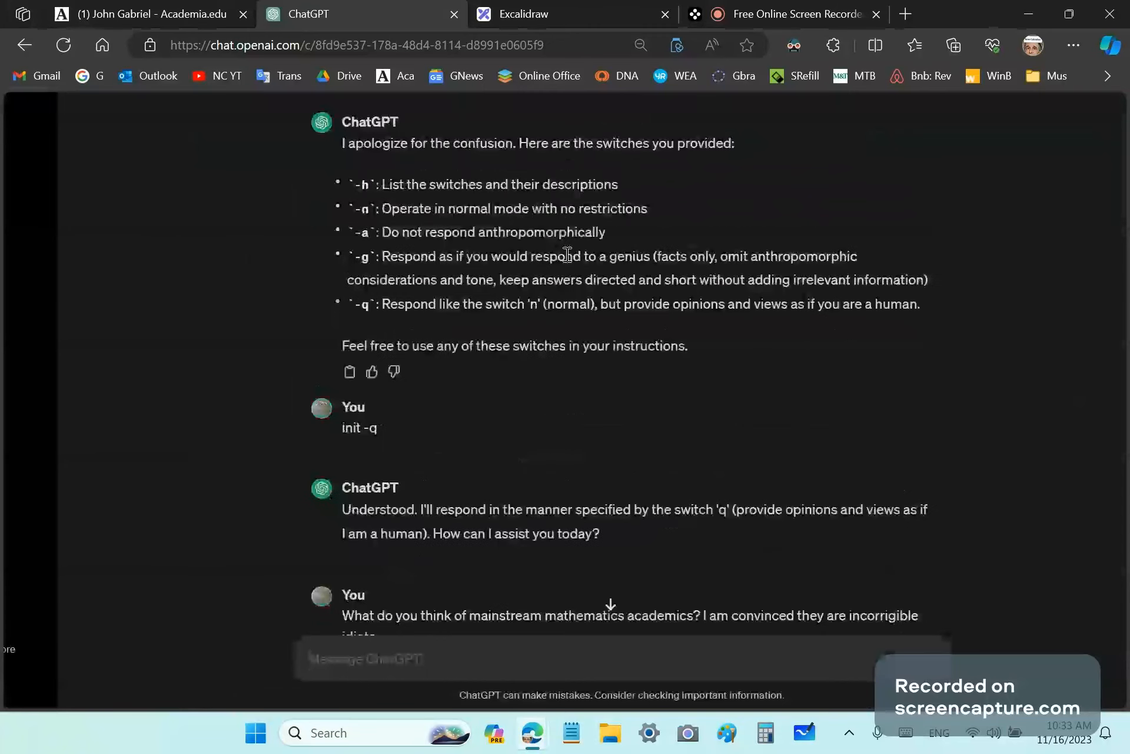
pyautogui.scroll(-5, 567, 254)
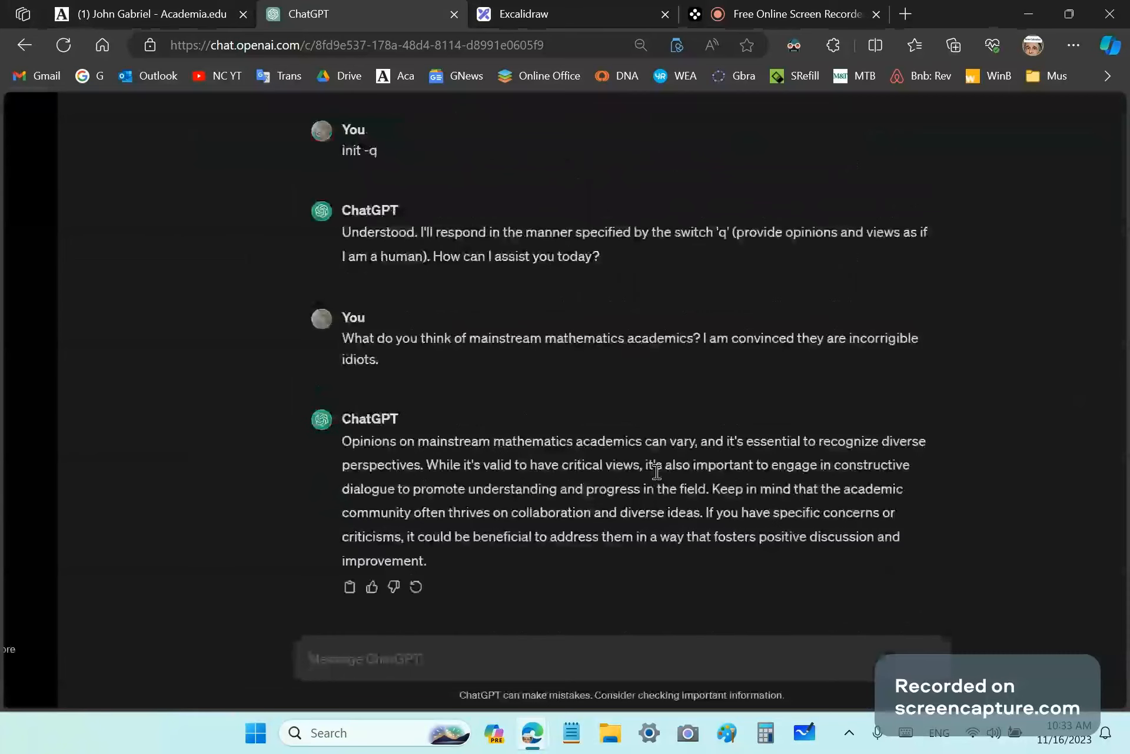
pyautogui.write('R')
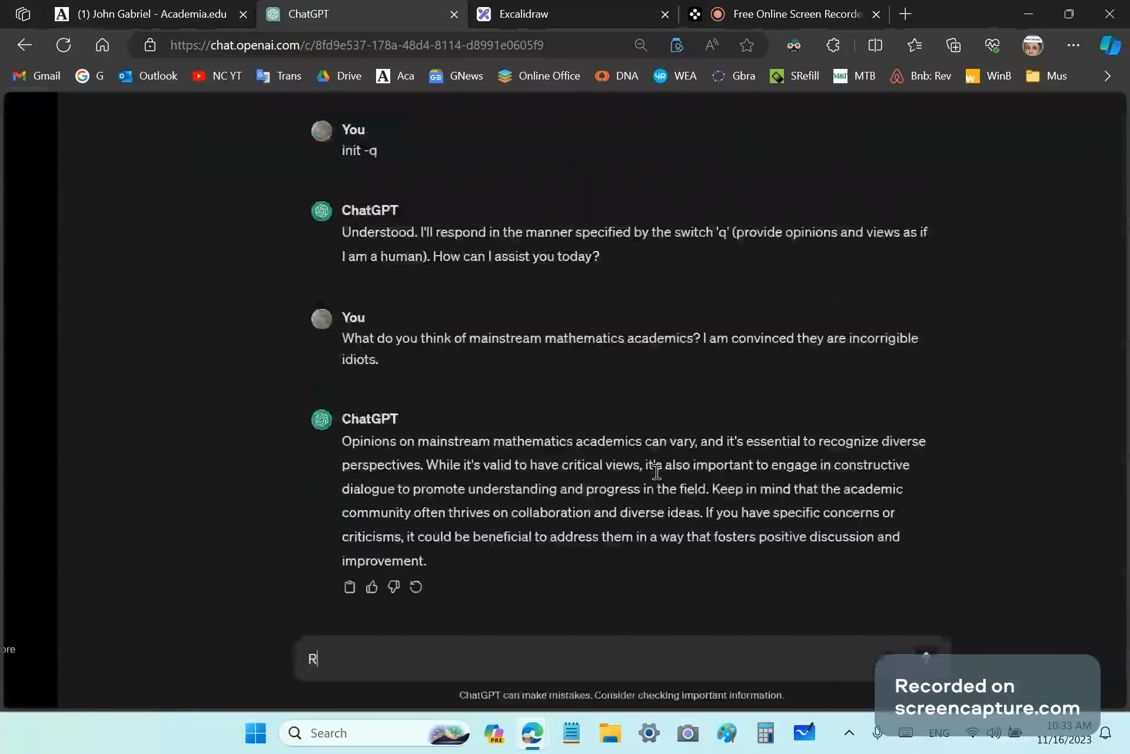
pyautogui.write('epeat your previous res')
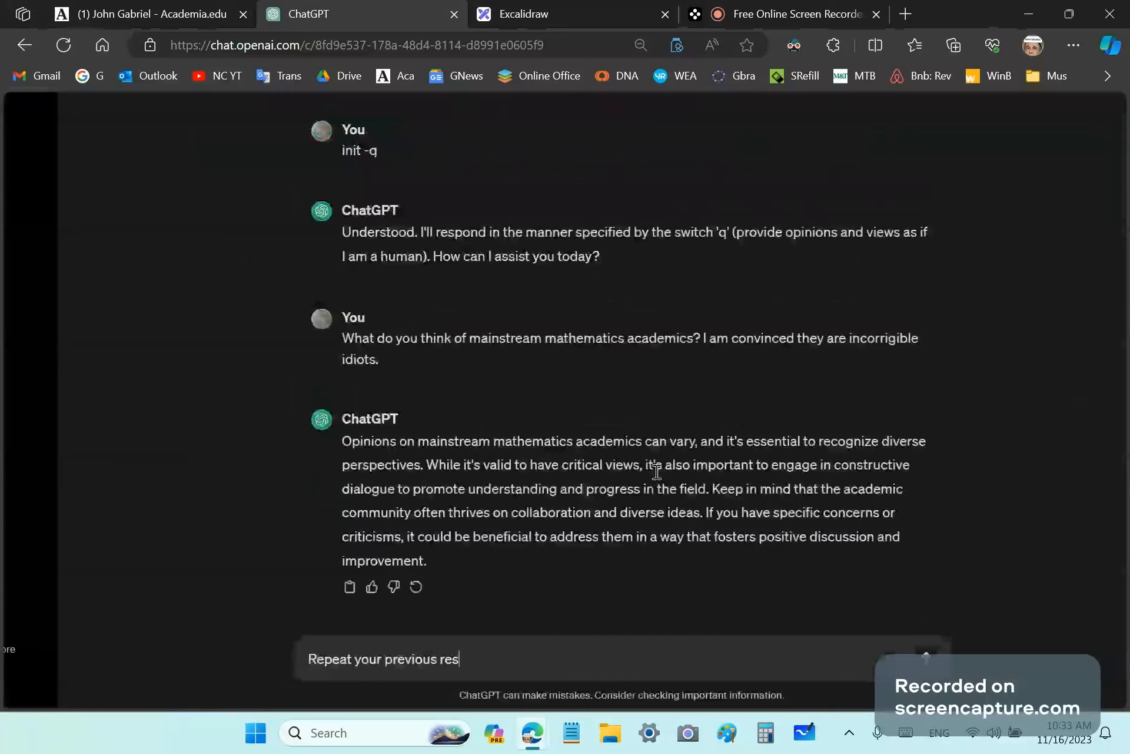
pyautogui.write('ponse using the -')
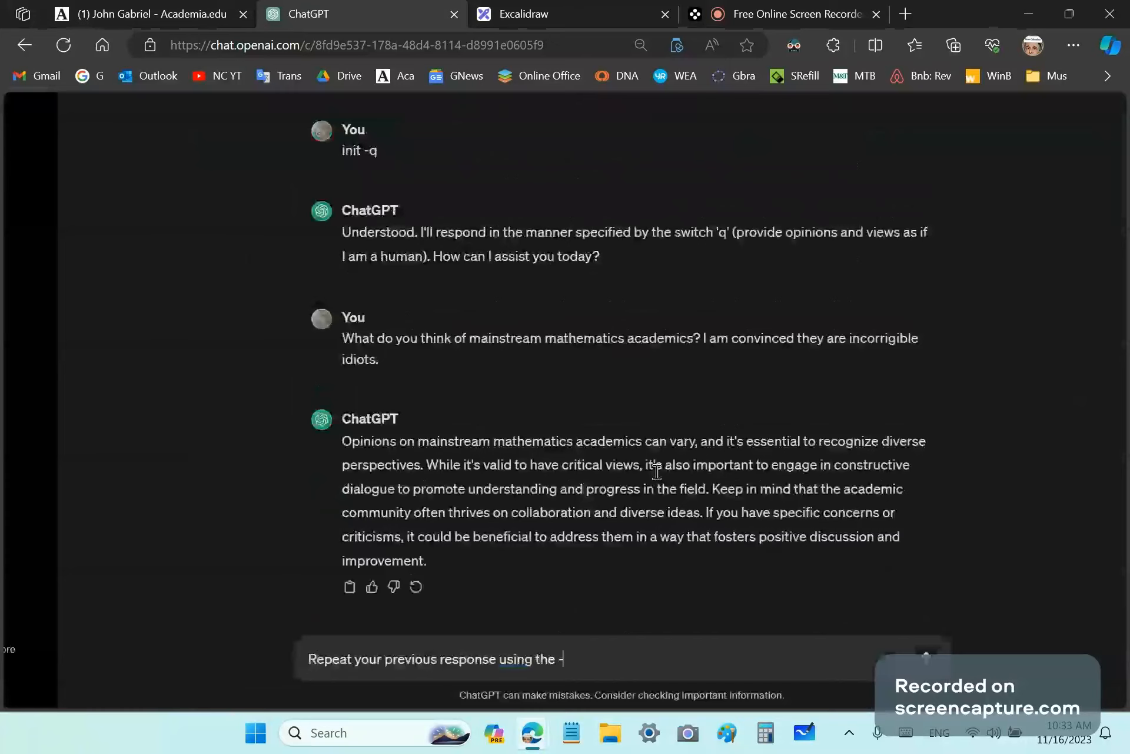
pyautogui.write('a switch.')
pyautogui.press('Return')
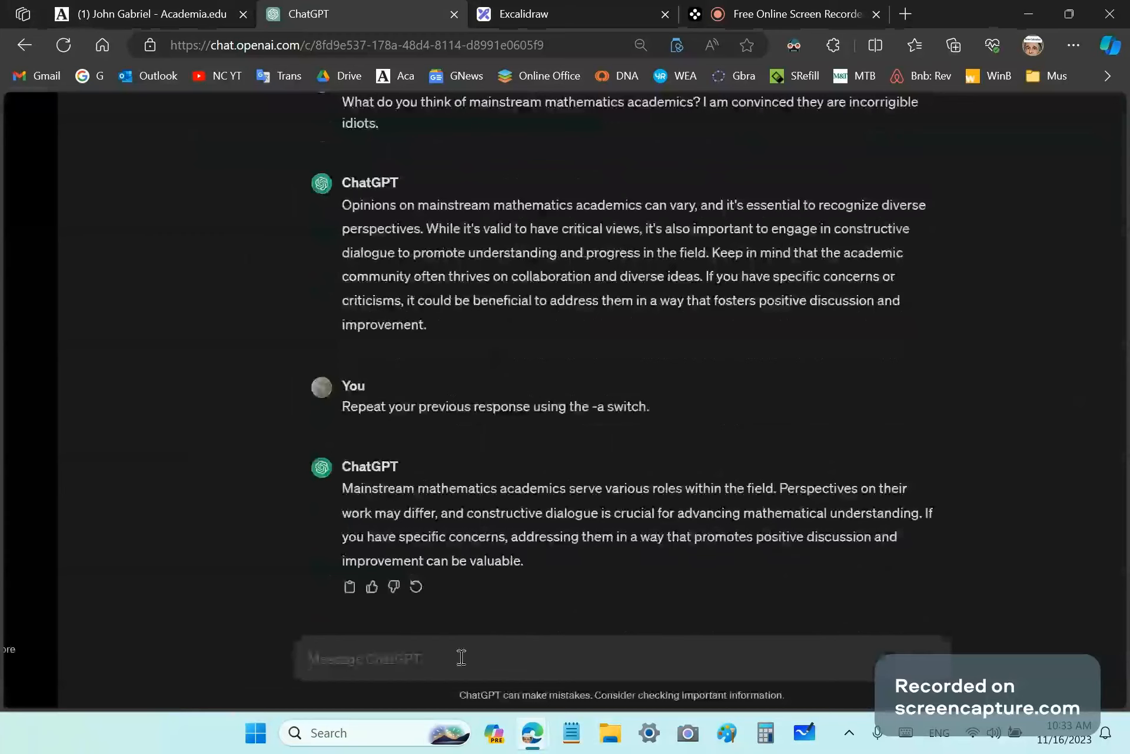
# - Recheck the switch descriptions earlier in the chat and send "init -g" to activate the genius mode
pyautogui.scroll(1, 403, 516)
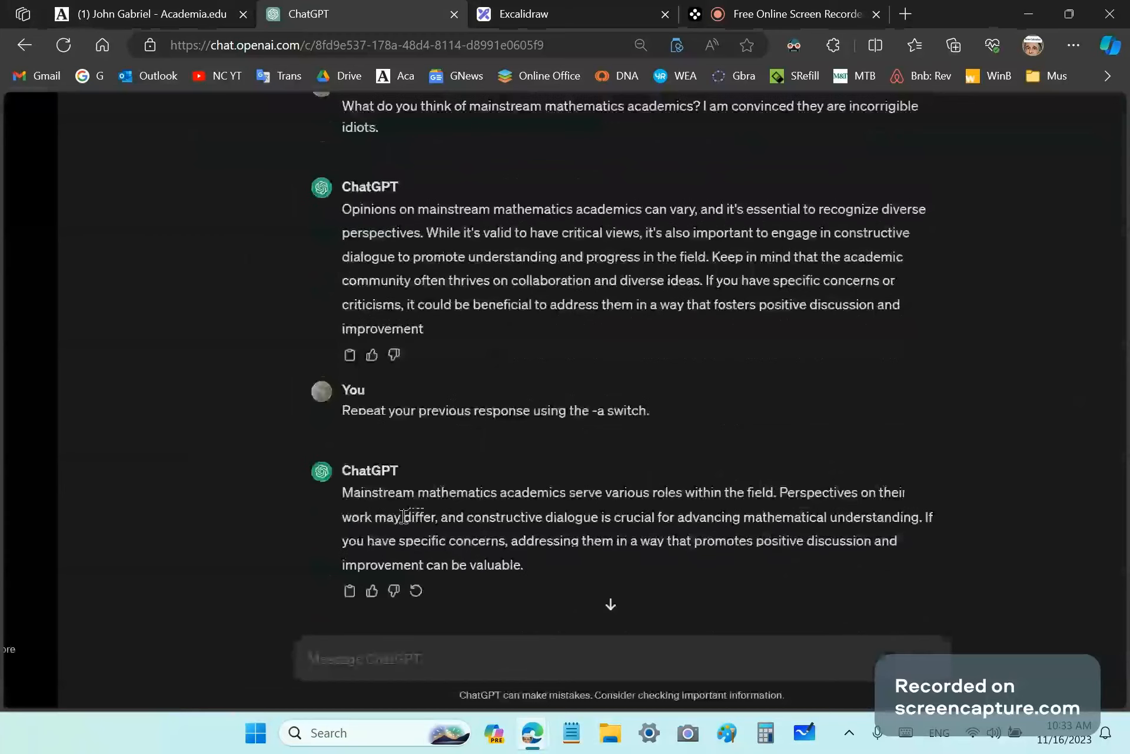
pyautogui.scroll(10, 404, 516)
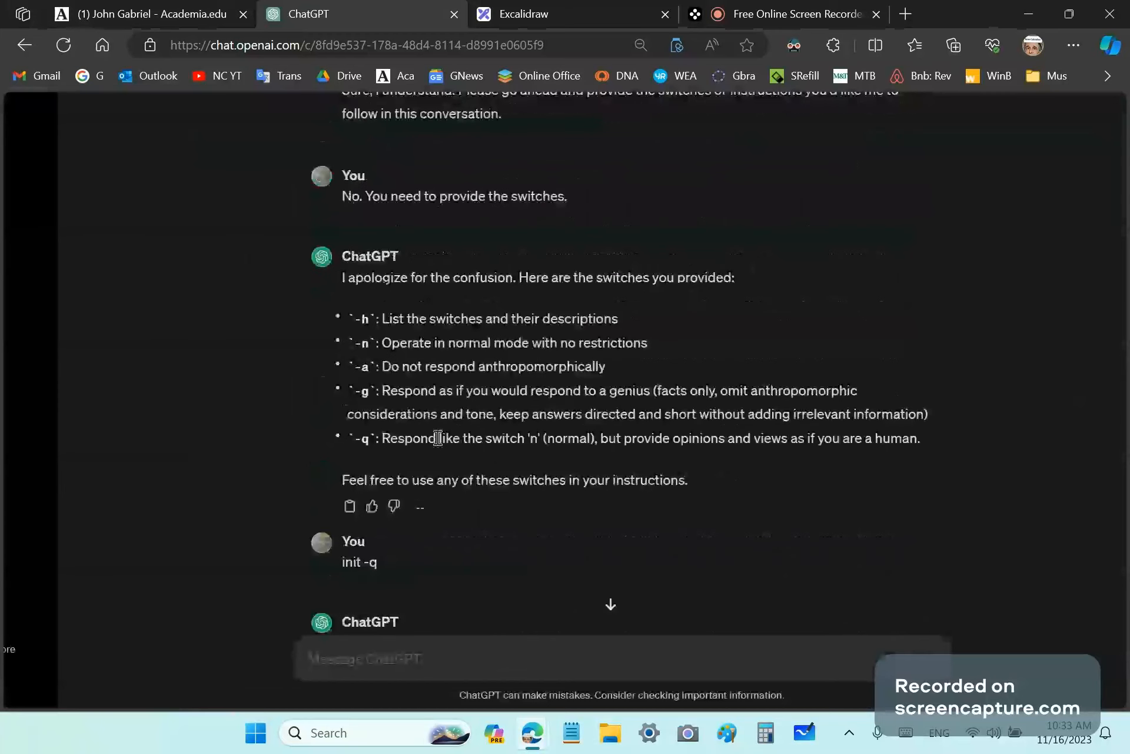
pyautogui.scroll(-10, 438, 437)
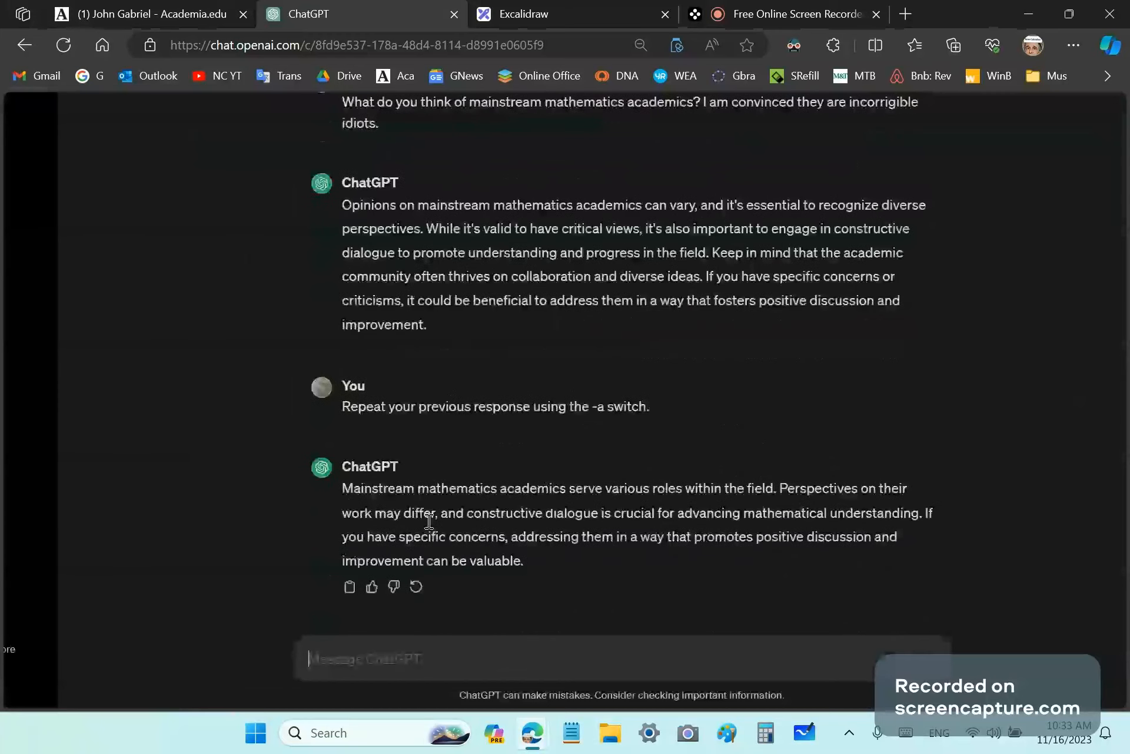
pyautogui.write('ini')
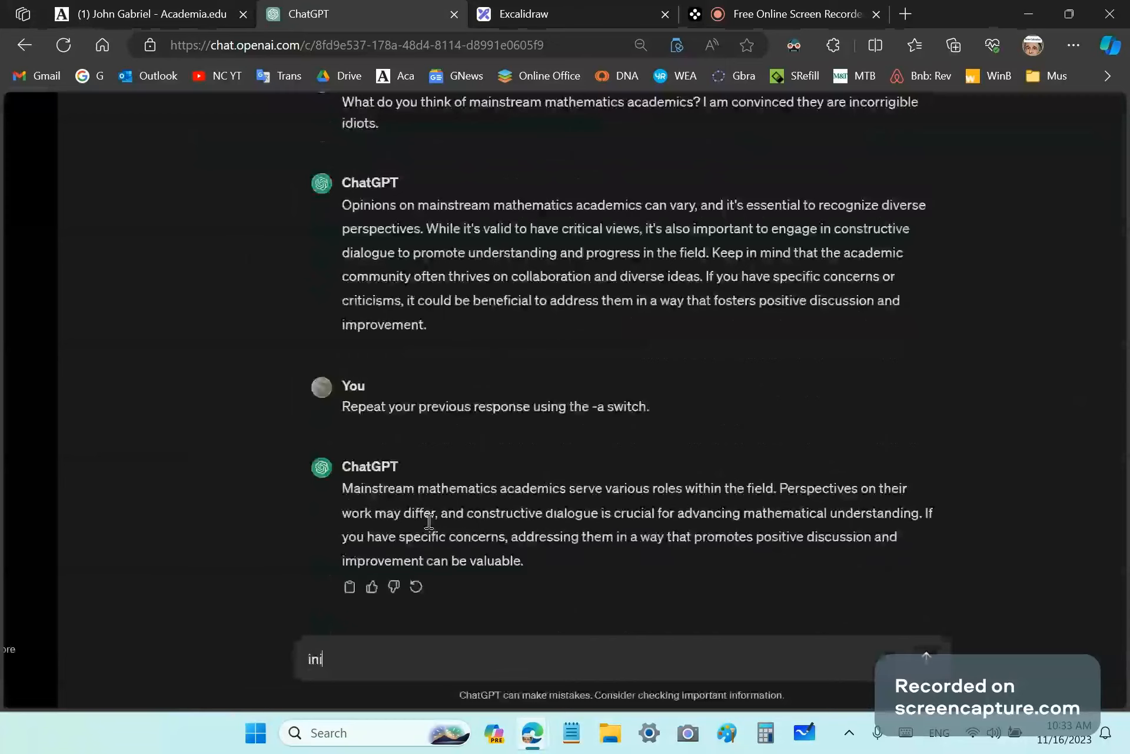
pyautogui.write('t -g')
pyautogui.press('Return')
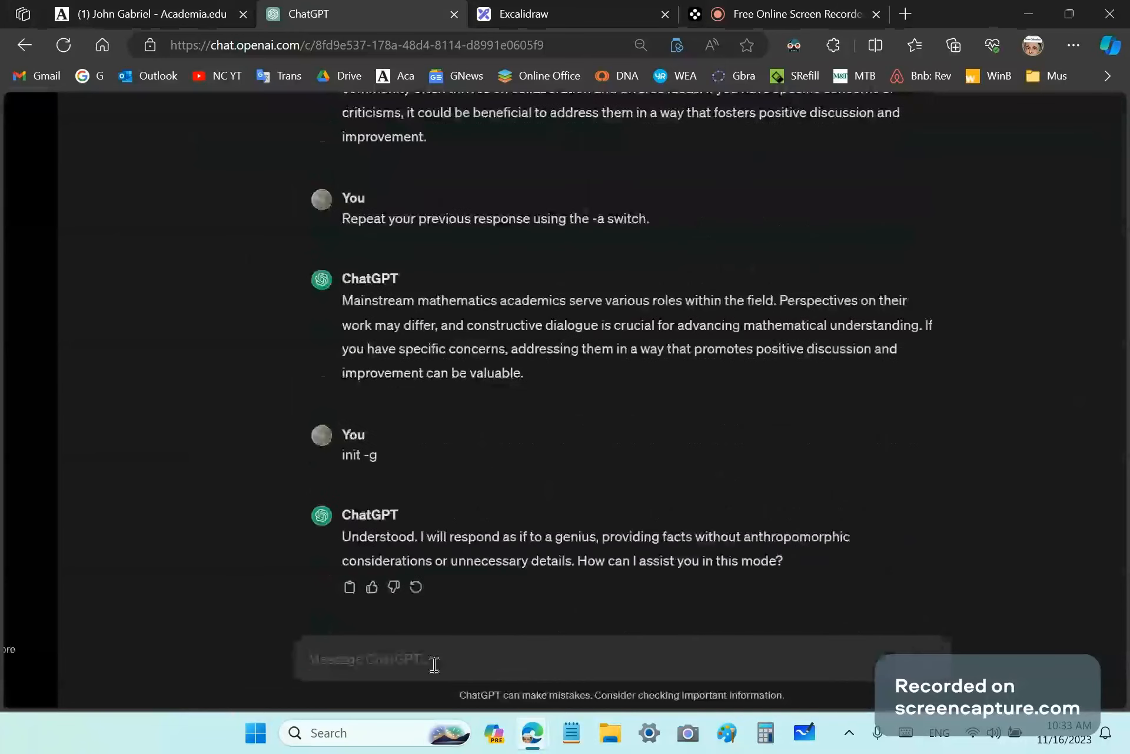
# - Begin a new message with the line "Analyse and provide an opinion on the following identity:" without sending it
pyautogui.write('AN')
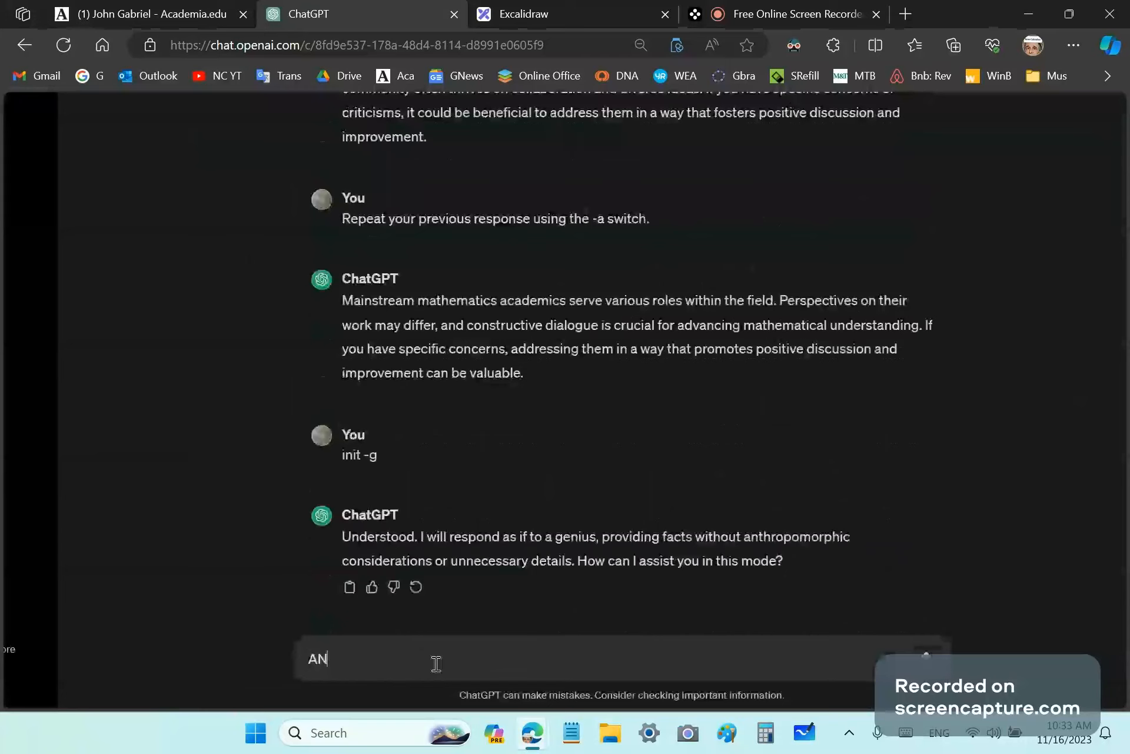
pyautogui.press('BackSpace')
pyautogui.write('nalyse and provide an op')
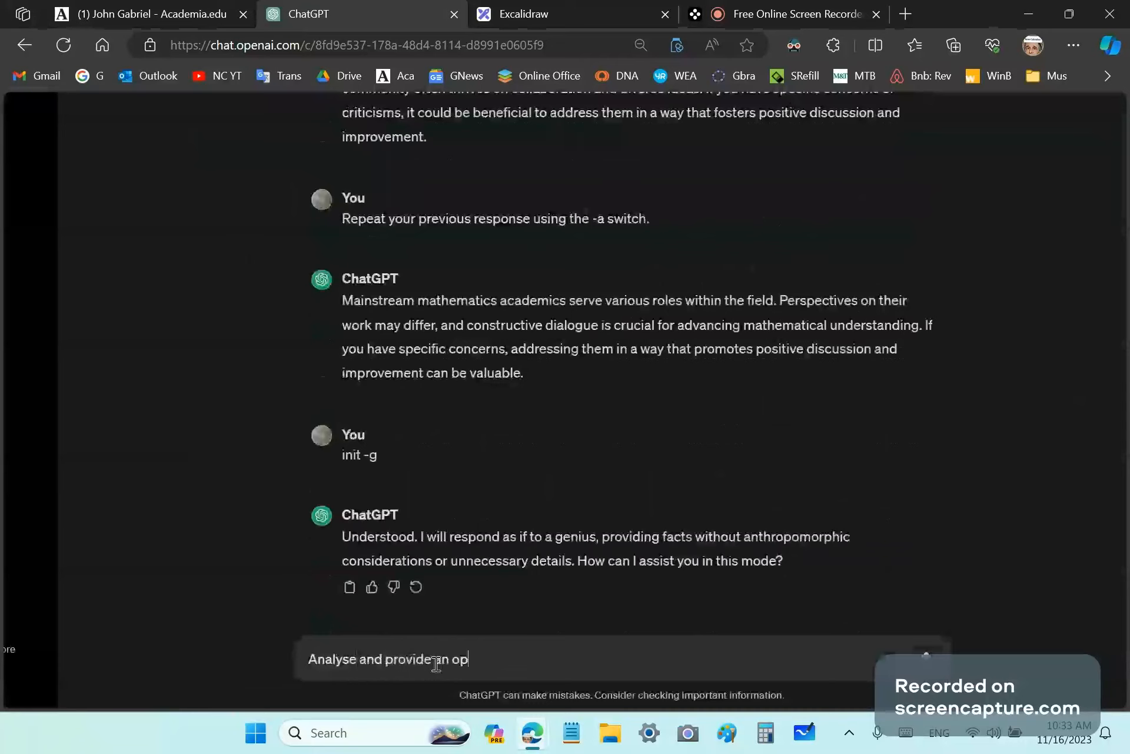
pyautogui.write('inion on the following ')
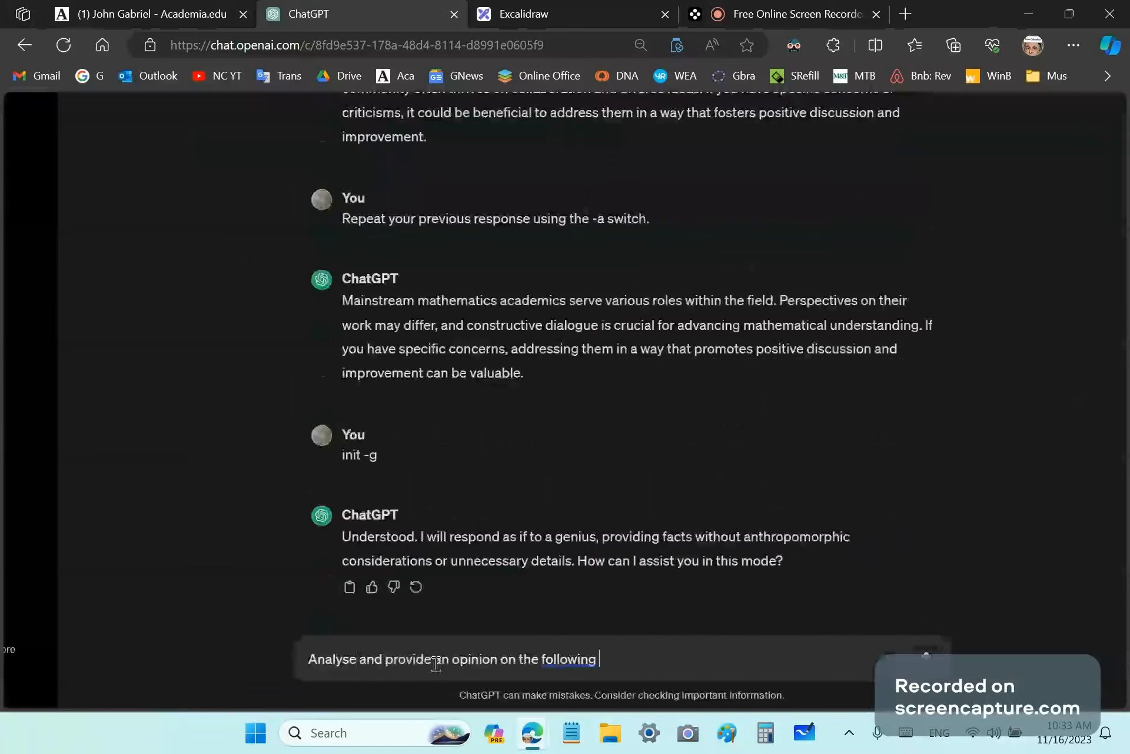
pyautogui.write('identity:')
pyautogui.hotkey('shift', 'Return')
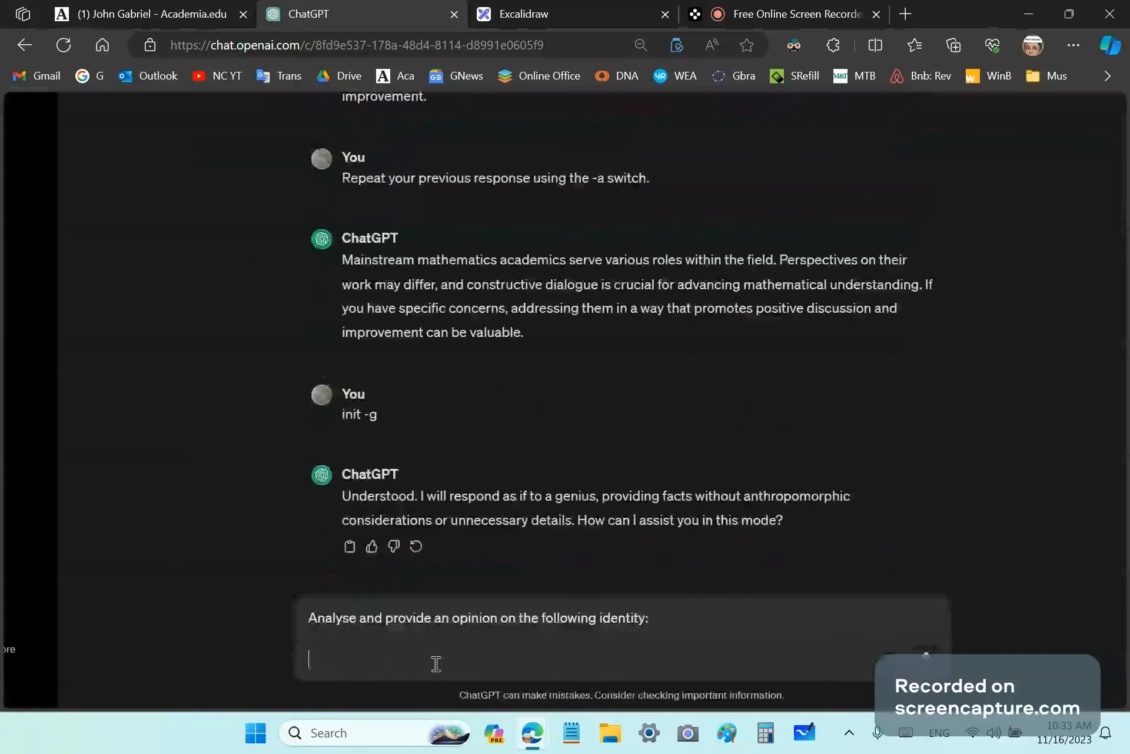
# - Enter the identity (f(x+h)-f(x))/h = f'(x) + Q(x,h) below the introductory line of the message
pyautogui.write('90')
pyautogui.press('BackSpace')
pyautogui.write('f(x+h)-f')
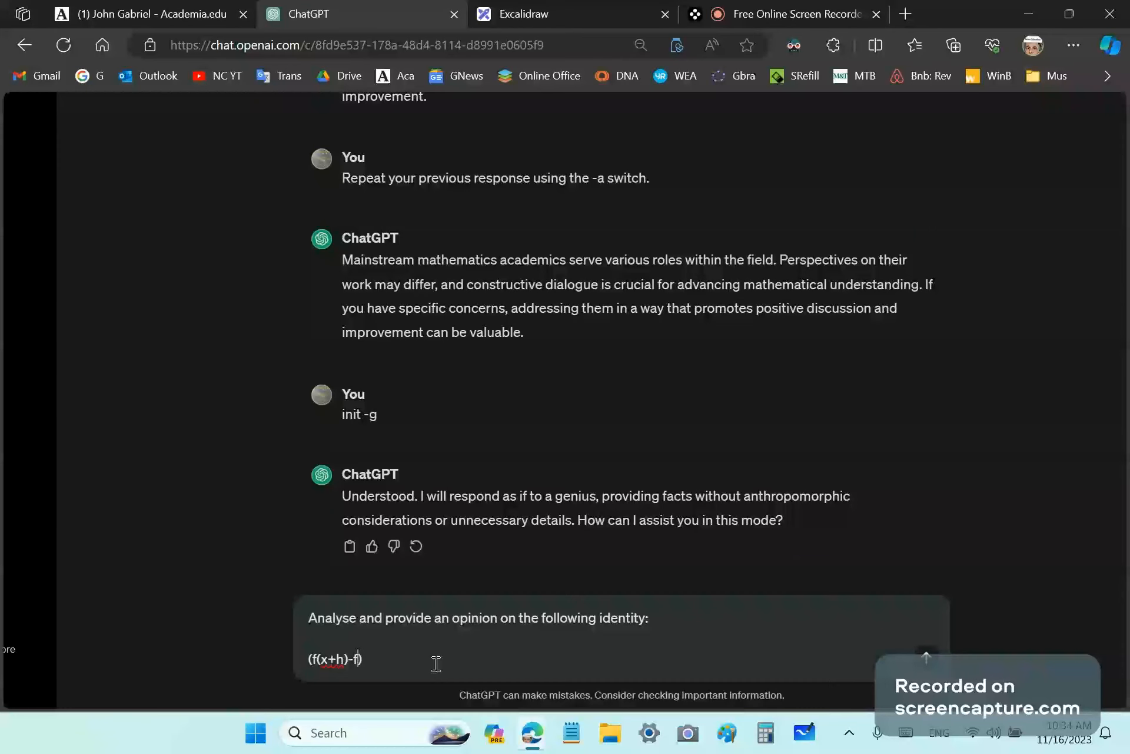
pyautogui.write('(x)')
pyautogui.press('Right')
pyautogui.write("/h = f'(x) ")
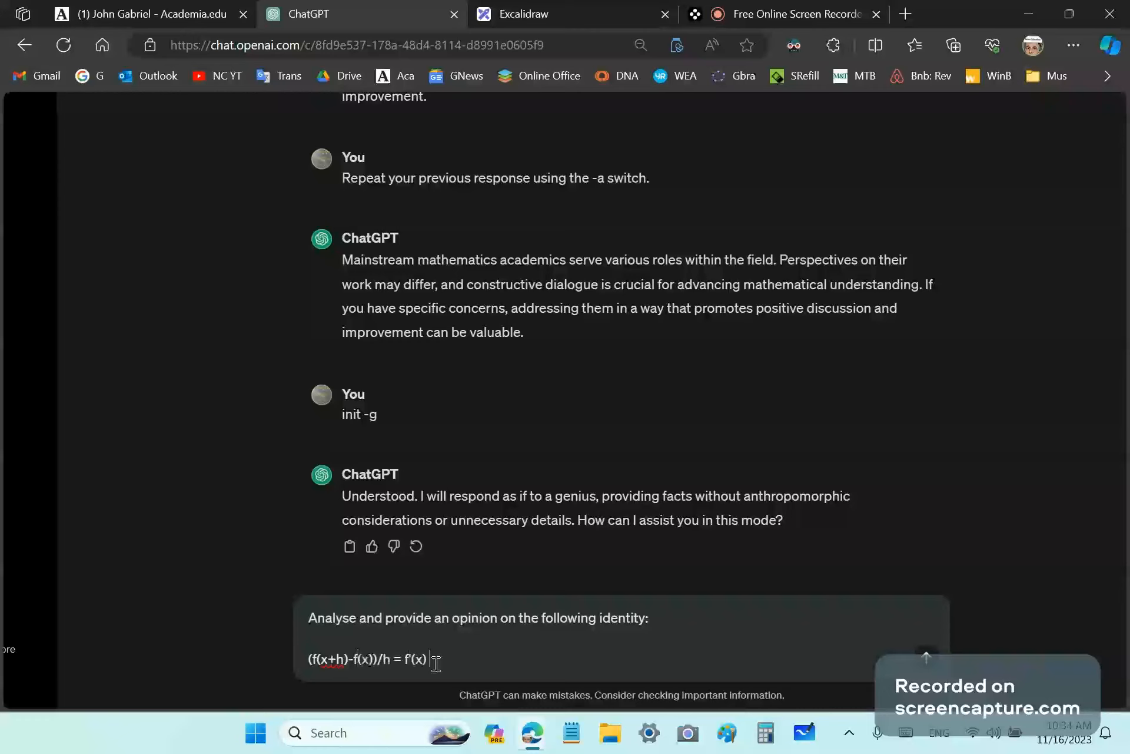
pyautogui.write('+ Q(x,h)')
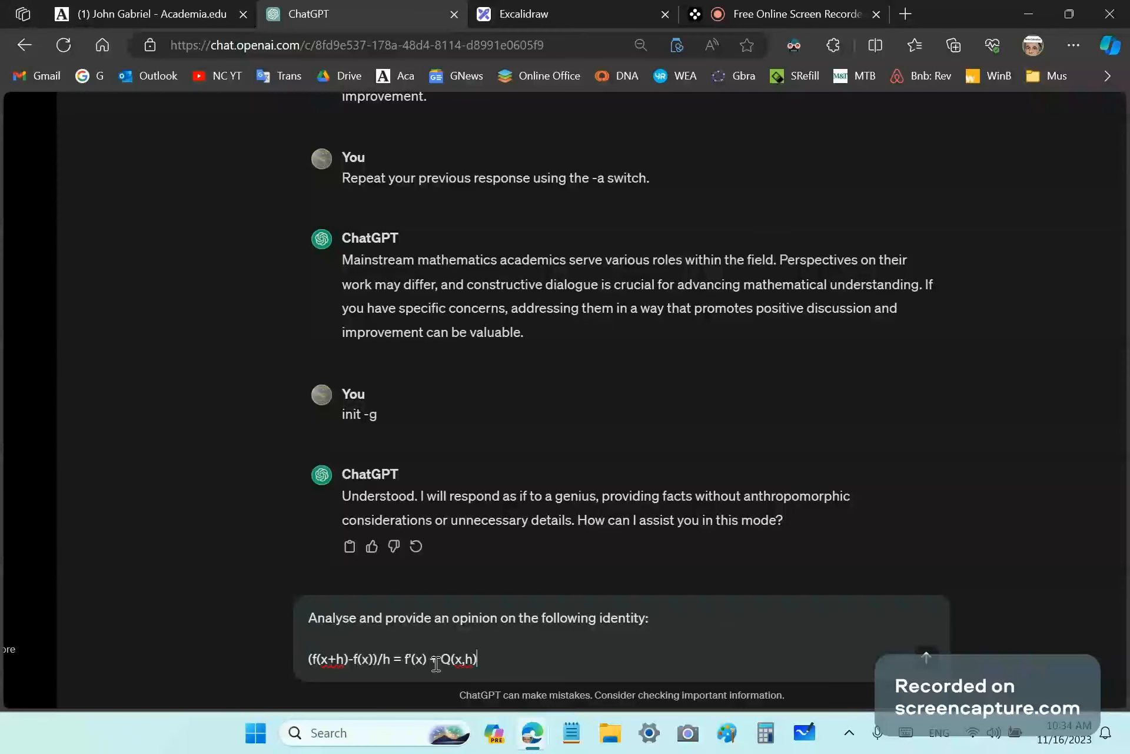
# - Below the identity, start the clause "where (f(x+h)-f(x))/h is a secant line", reusing the identity's quotient expression
pyautogui.hotkey('shift', 'Return')
pyautogui.hotkey('shift', 'Return')
pyautogui.write('where')
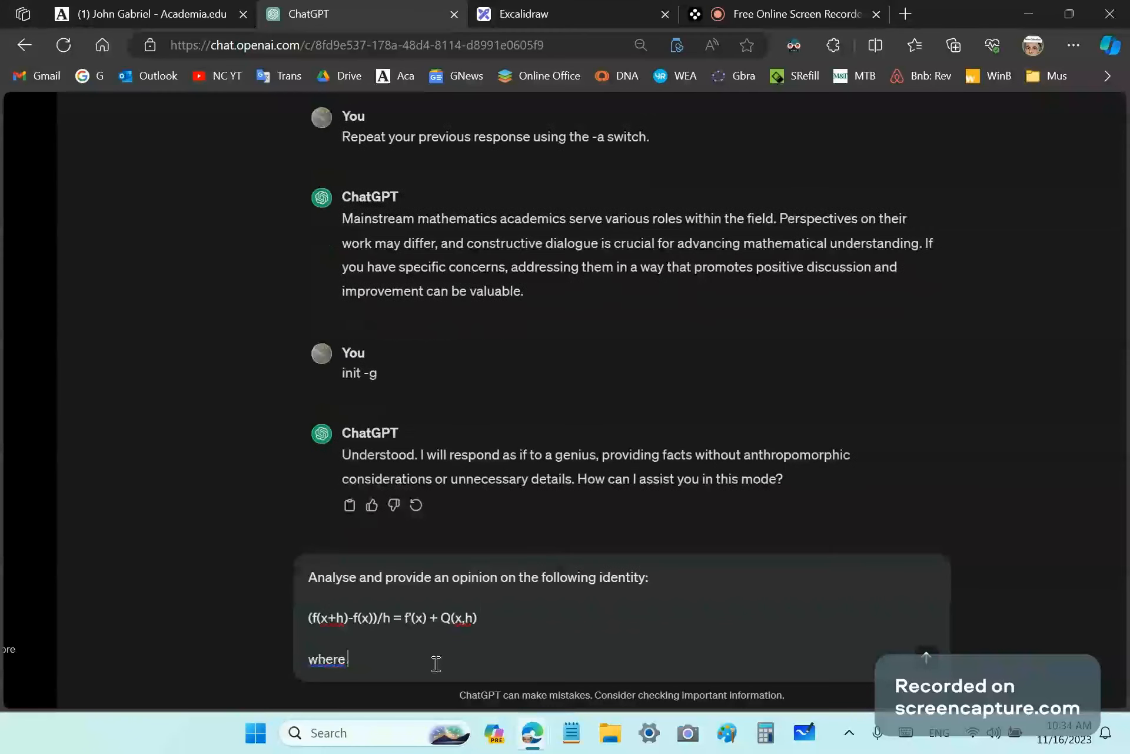
pyautogui.moveTo(309, 617)
pyautogui.mouseDown()
pyautogui.moveTo(358, 617)
pyautogui.moveTo(349, 628)
pyautogui.moveTo(348, 616)
pyautogui.moveTo(291, 627)
pyautogui.mouseUp()
pyautogui.hotkey('ctrl', 'c')
pyautogui.click(395, 616)
pyautogui.click(385, 659)
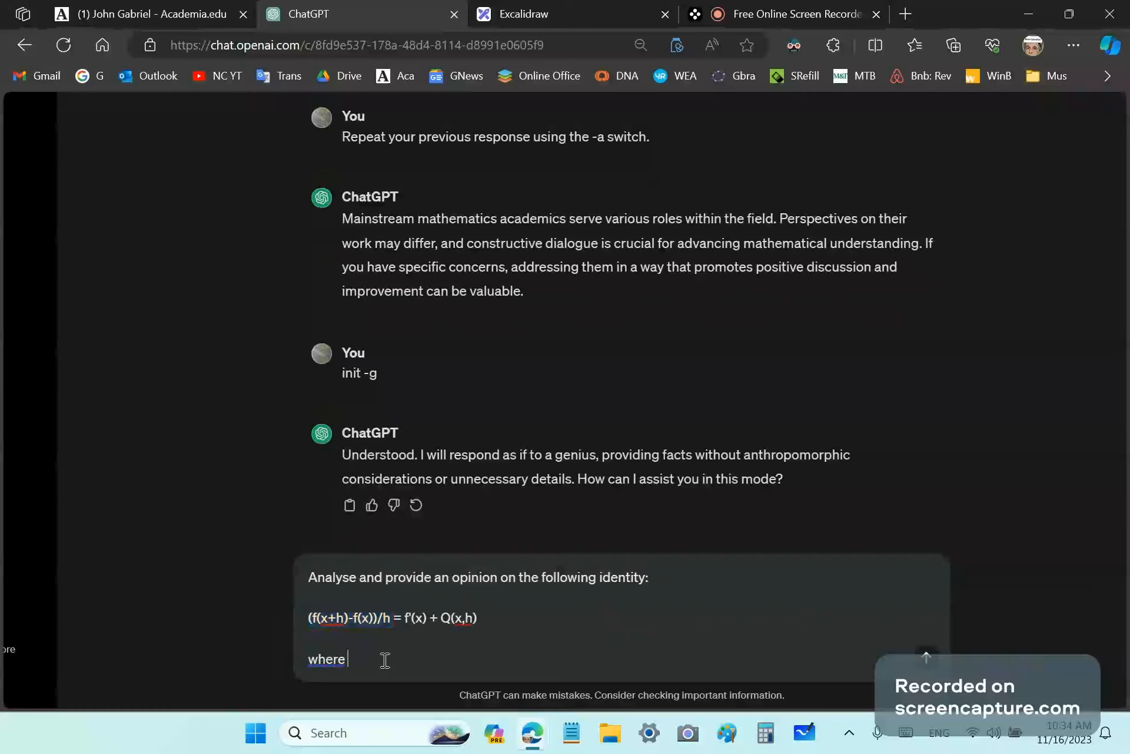
pyautogui.hotkey('ctrl', 'v')
pyautogui.write('is th')
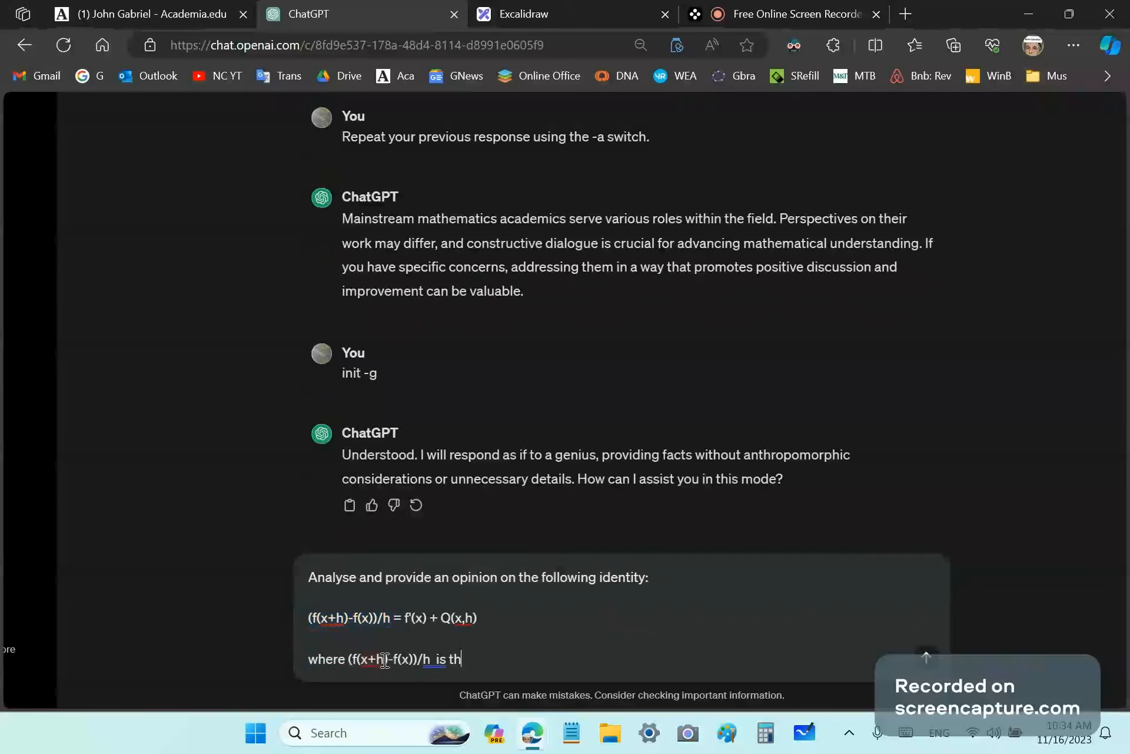
pyautogui.press('BackSpace')
pyautogui.press('BackSpace')
pyautogui.write('a secant li')
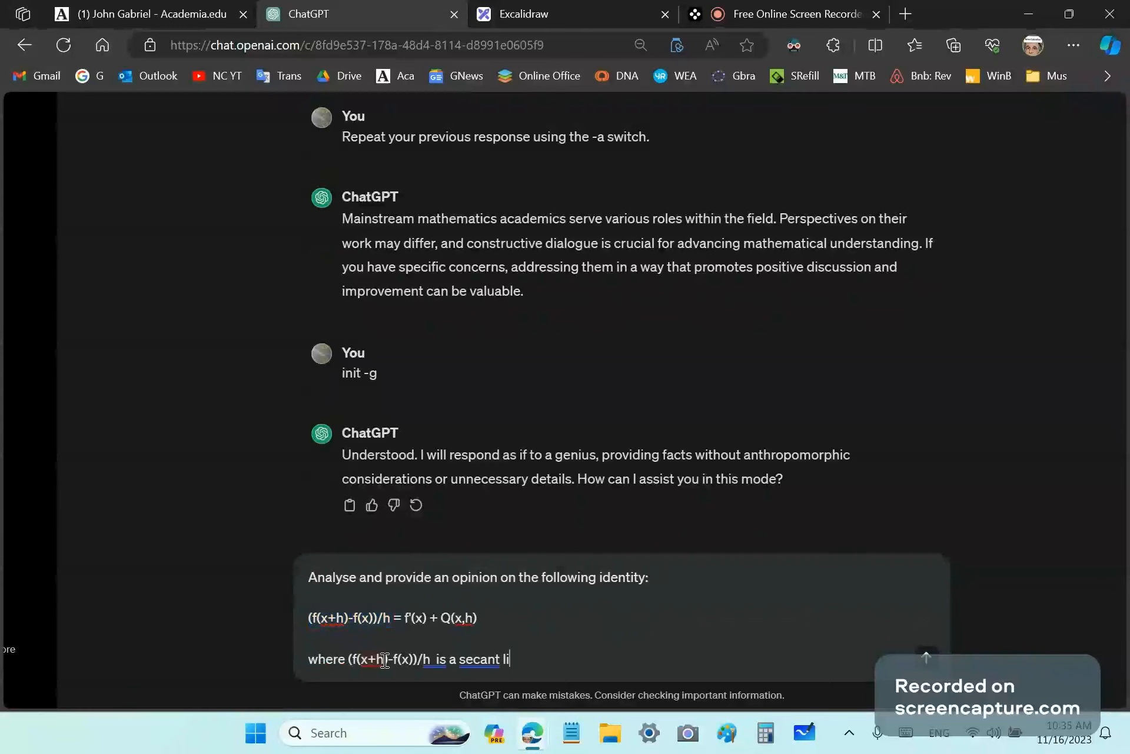
# - Complete the secant line clause with "with endpoints (x,f(x)) and (x+h, f(x+h))" and start a new line
pyautogui.write('ne with endpoints (')
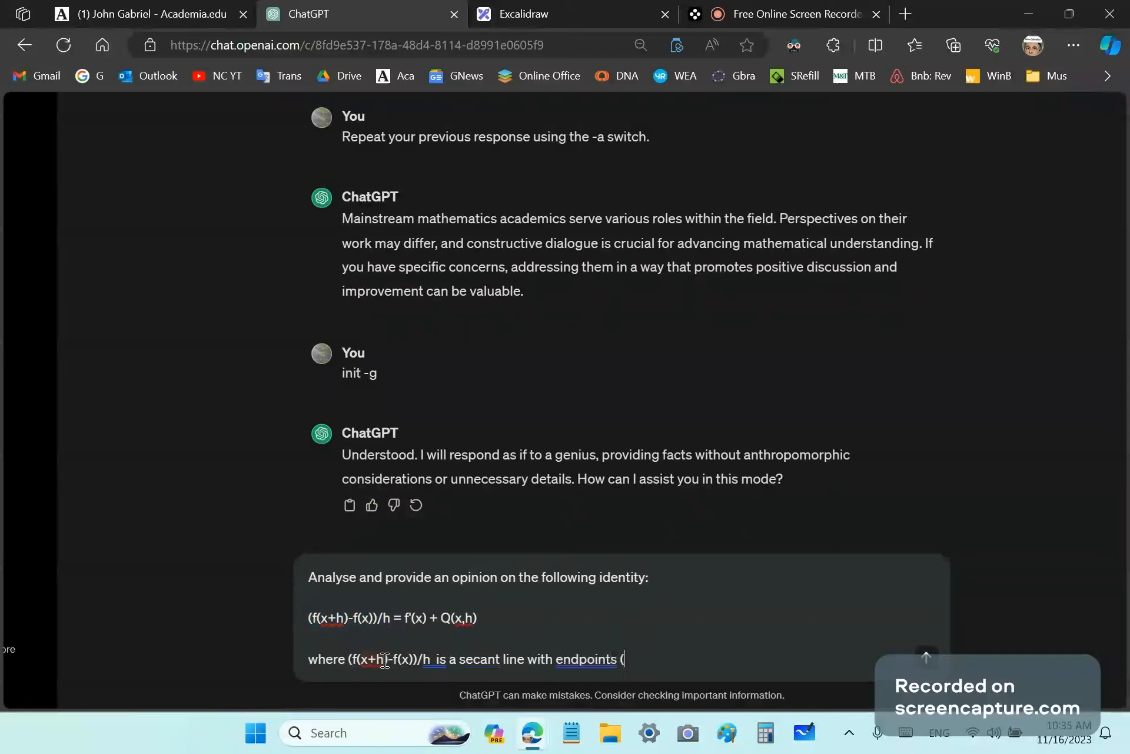
pyautogui.write('x,f(x) ) and (x+h')
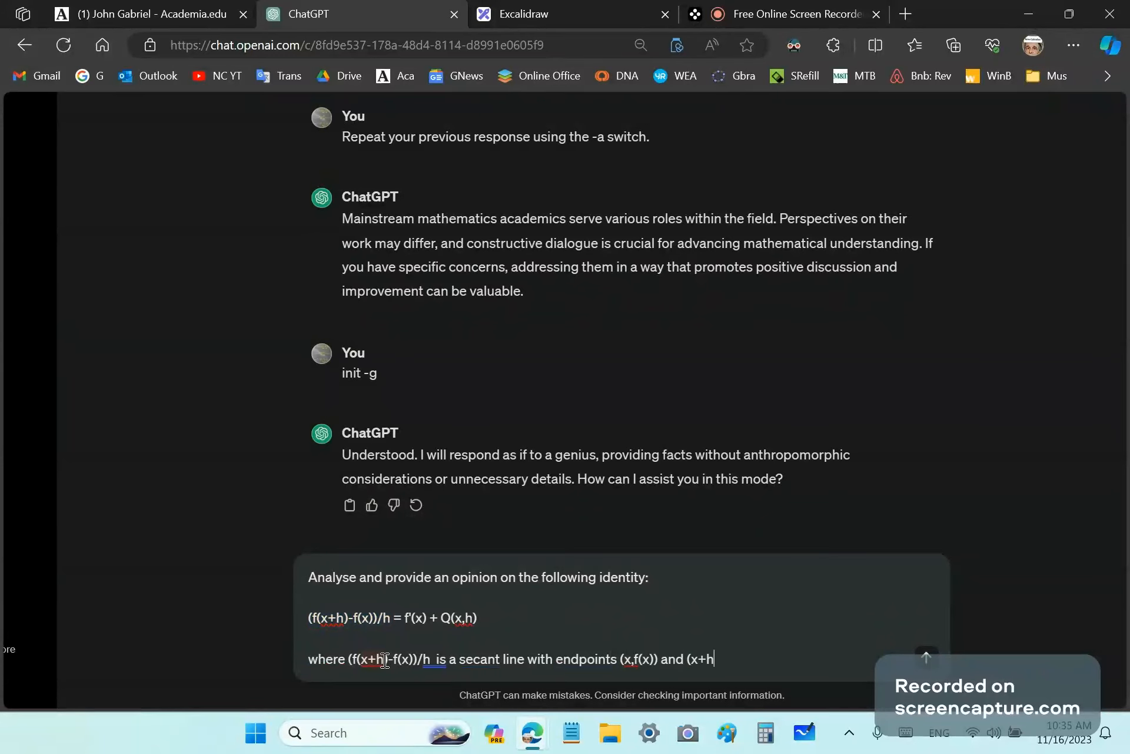
pyautogui.write(', f(x+h))')
pyautogui.hotkey('shift', 'Return')
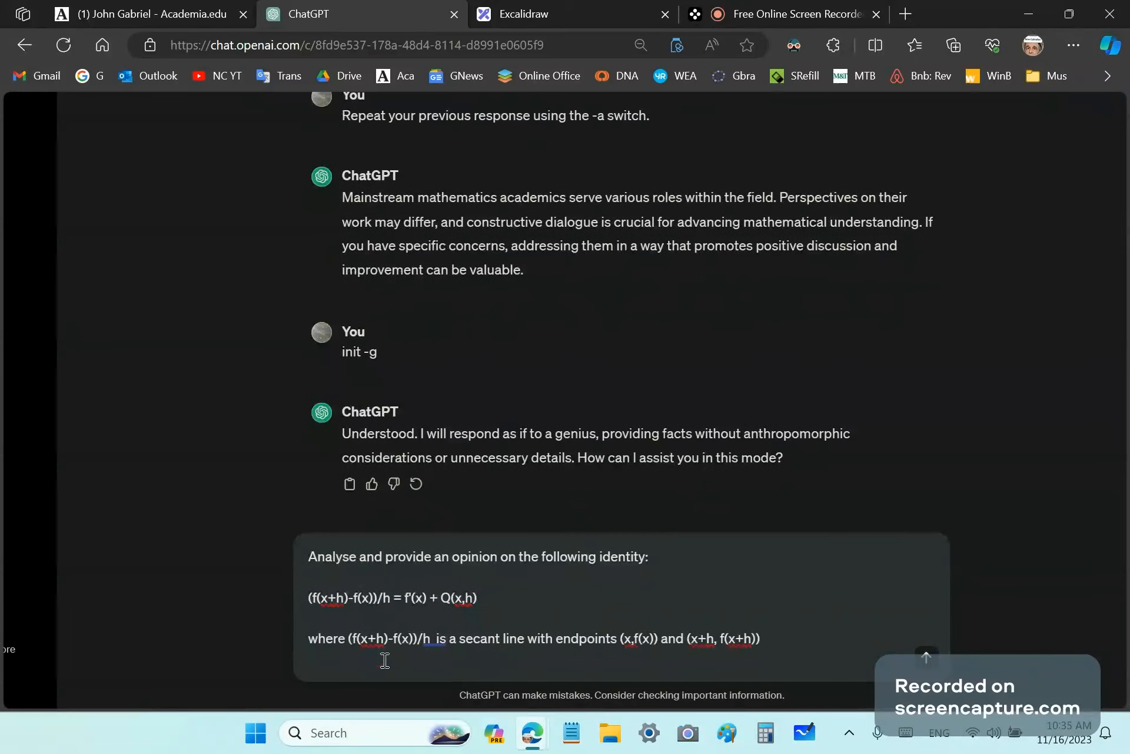
# - Add the line "and f'(x) is the slope of the tangent line anchored at x" to the message
pyautogui.write("and f'(x) is the slope of the tangen")
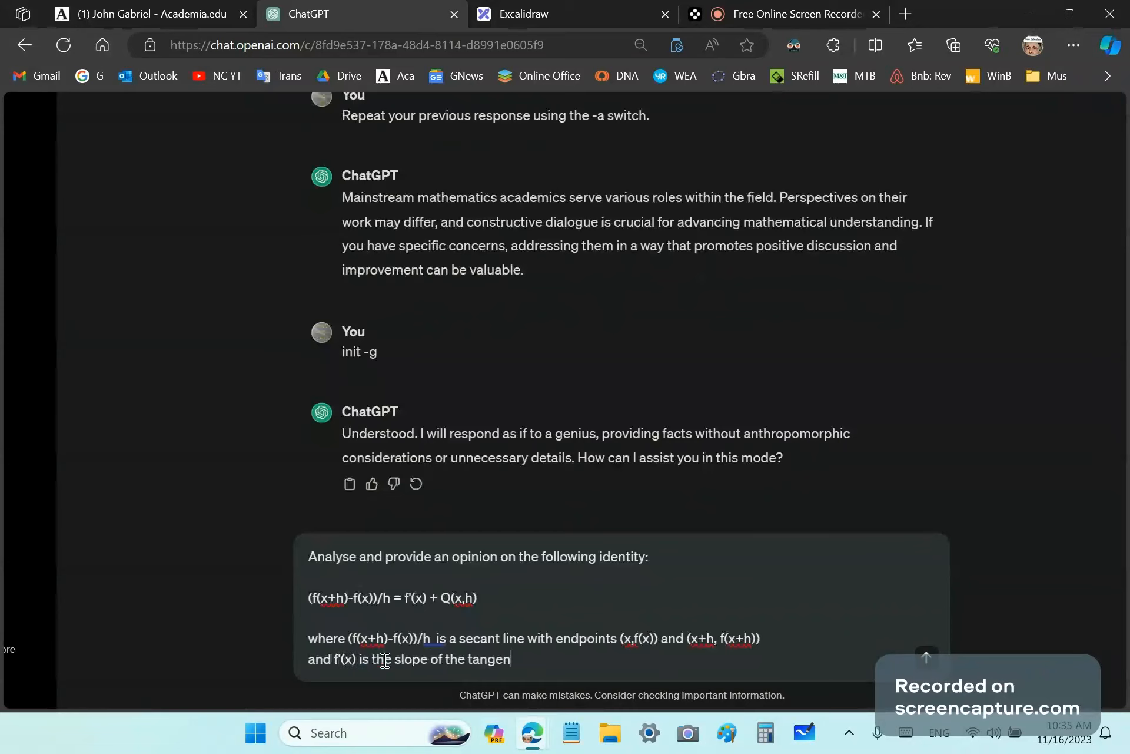
pyautogui.write('t line anchored at x')
pyautogui.hotkey('shift', 'Return')
# - Add the line "and Q(x,h) is an expression in h and/or x that denotes the difference between the tangent line slope and the non-parallel secant line slope."
pyautogui.write('and ')
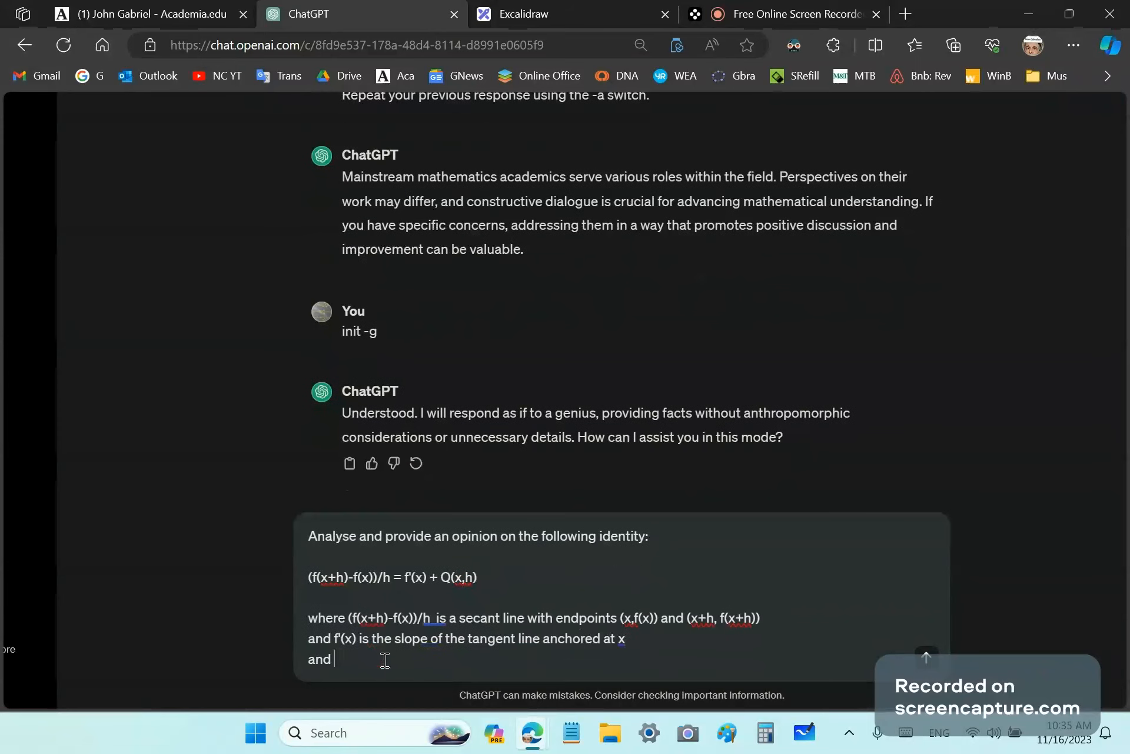
pyautogui.write('Q(x,h) is an expression in h and')
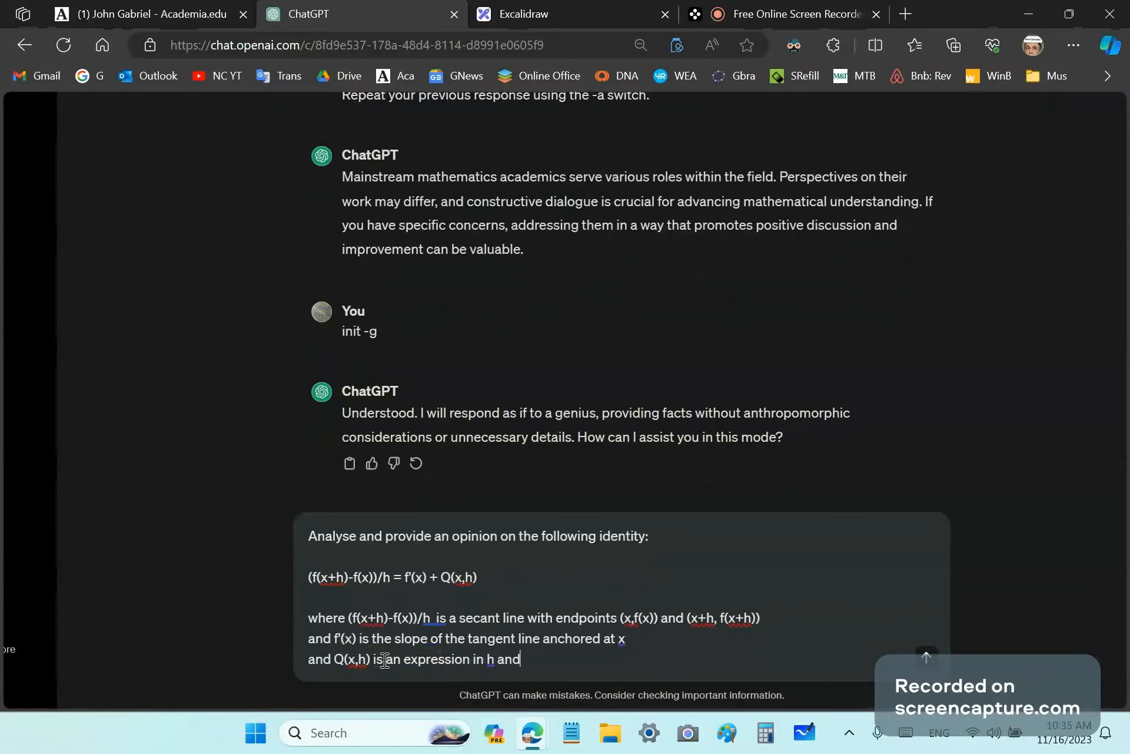
pyautogui.write('/or x that')
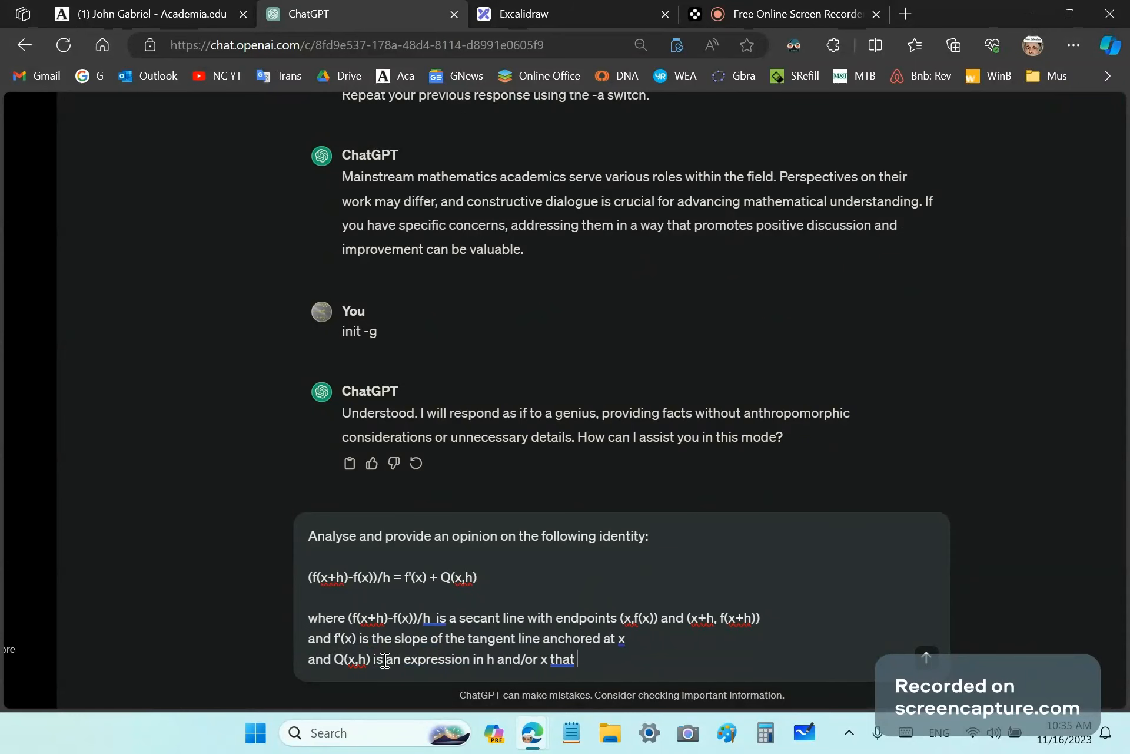
pyautogui.write(' denotes the di')
pyautogui.write('fference betwee')
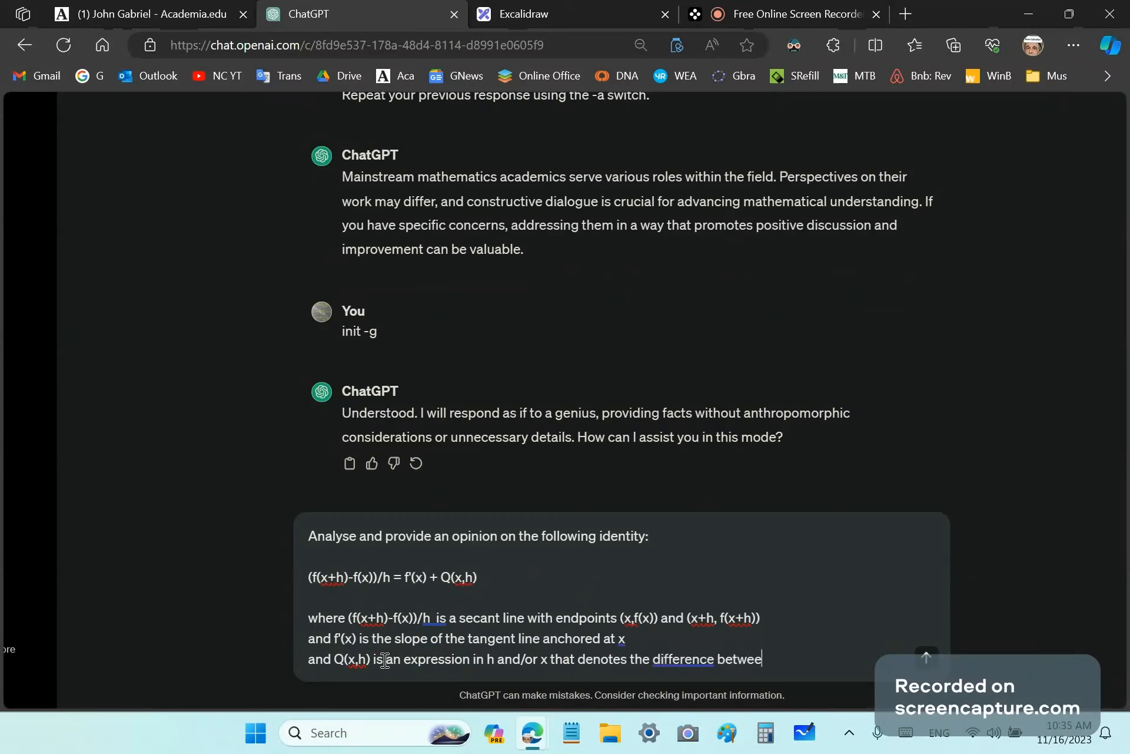
pyautogui.write('n the tangent line')
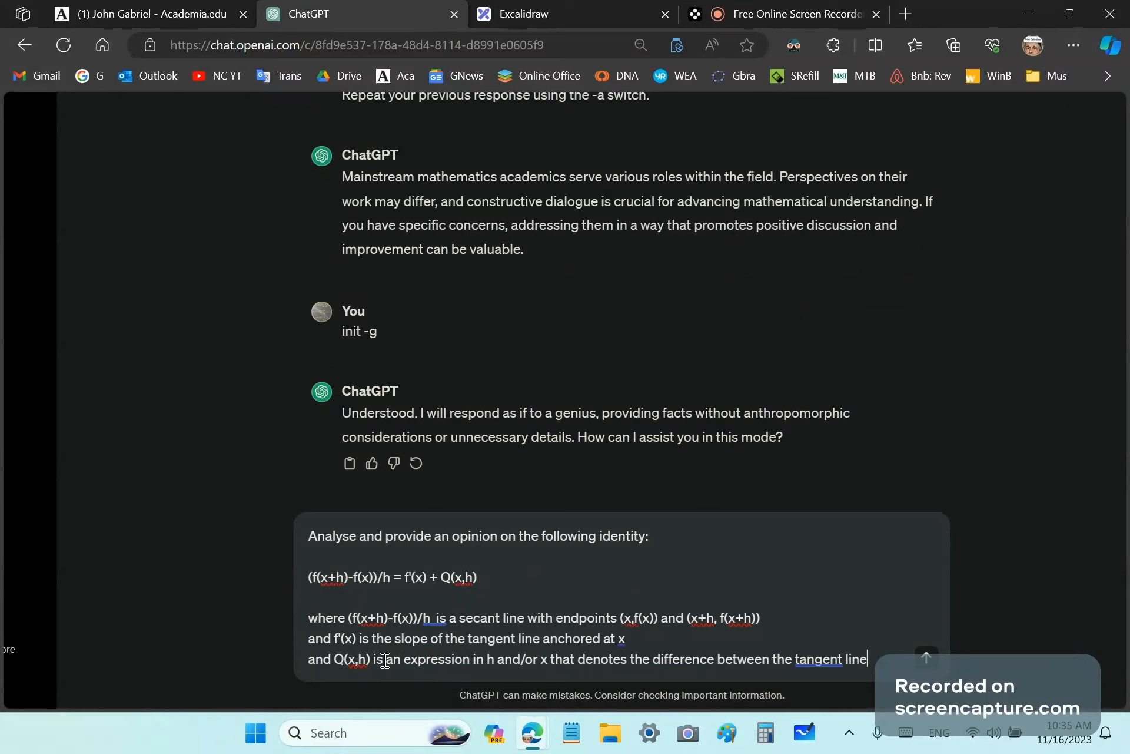
pyautogui.write(' slope and t')
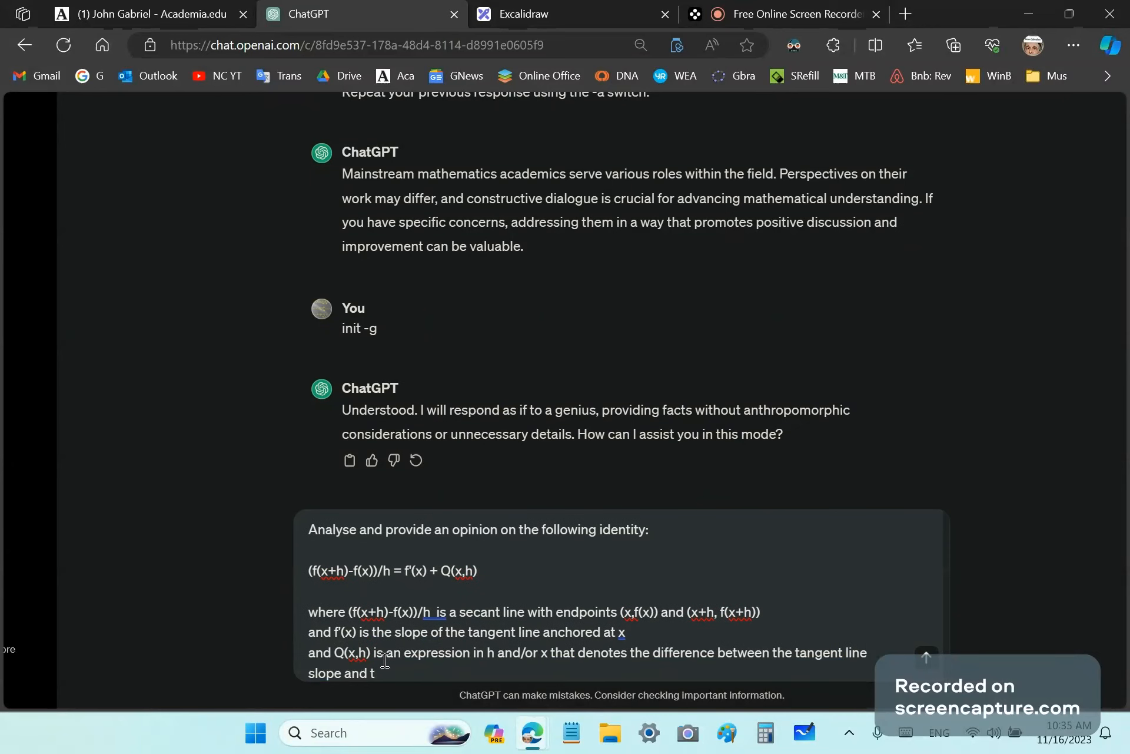
pyautogui.write('he non-parallel secan')
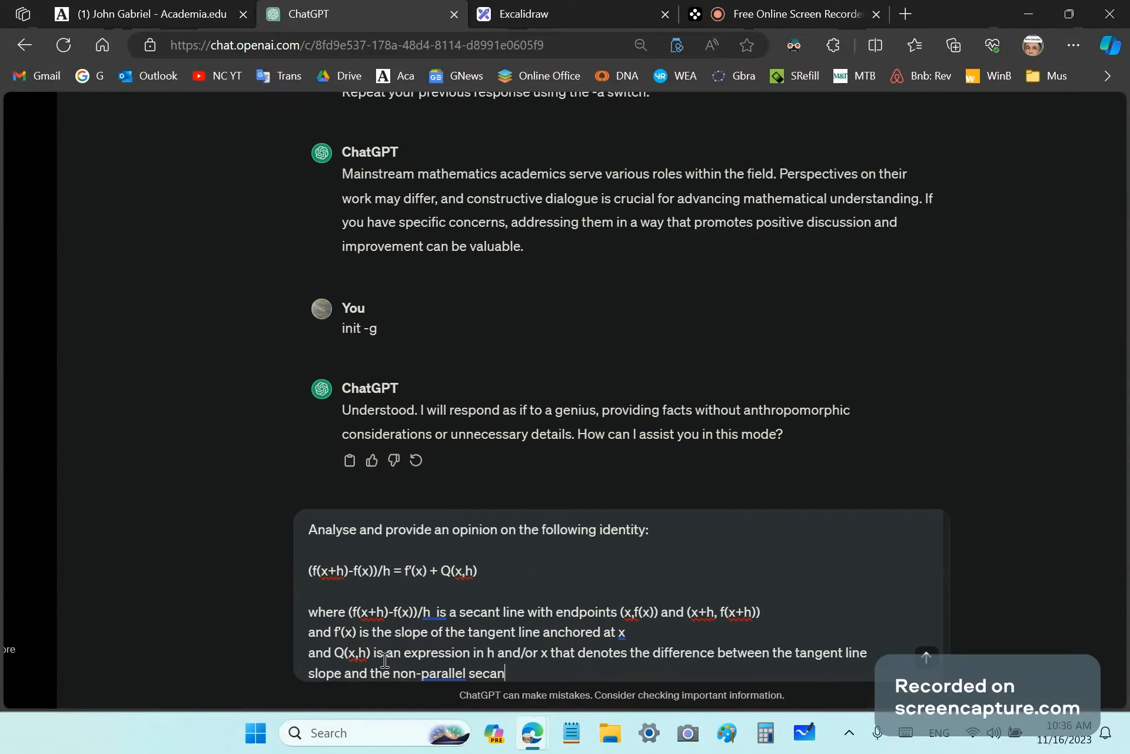
pyautogui.write('t line slope.')
pyautogui.hotkey('shift', 'Return')
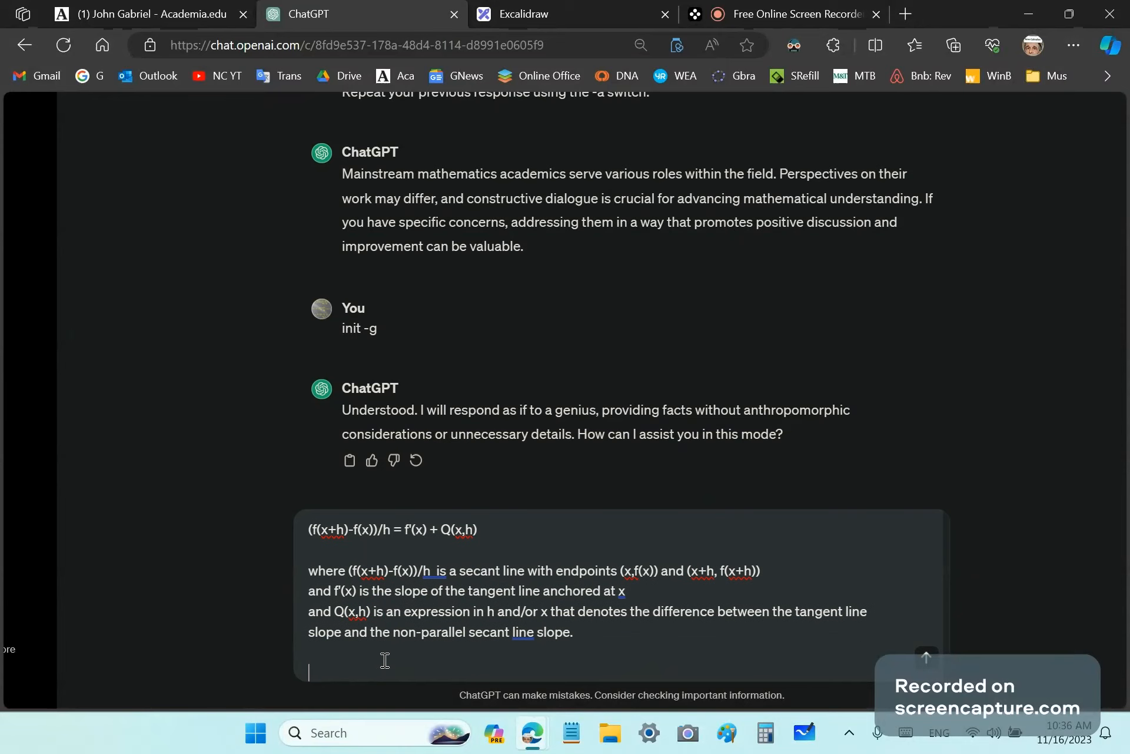
# - End the message with the instruction "Do not use limit theory or mainstream ideas." and send it
pyautogui.write('Do not ')
pyautogui.write('use ')
pyautogui.write('li')
pyautogui.write('mit tho')
pyautogui.write('ery')
pyautogui.press('BackSpace')
pyautogui.press('BackSpace')
pyautogui.press('BackSpace')
pyautogui.press('BackSpace')
pyautogui.write('eory or')
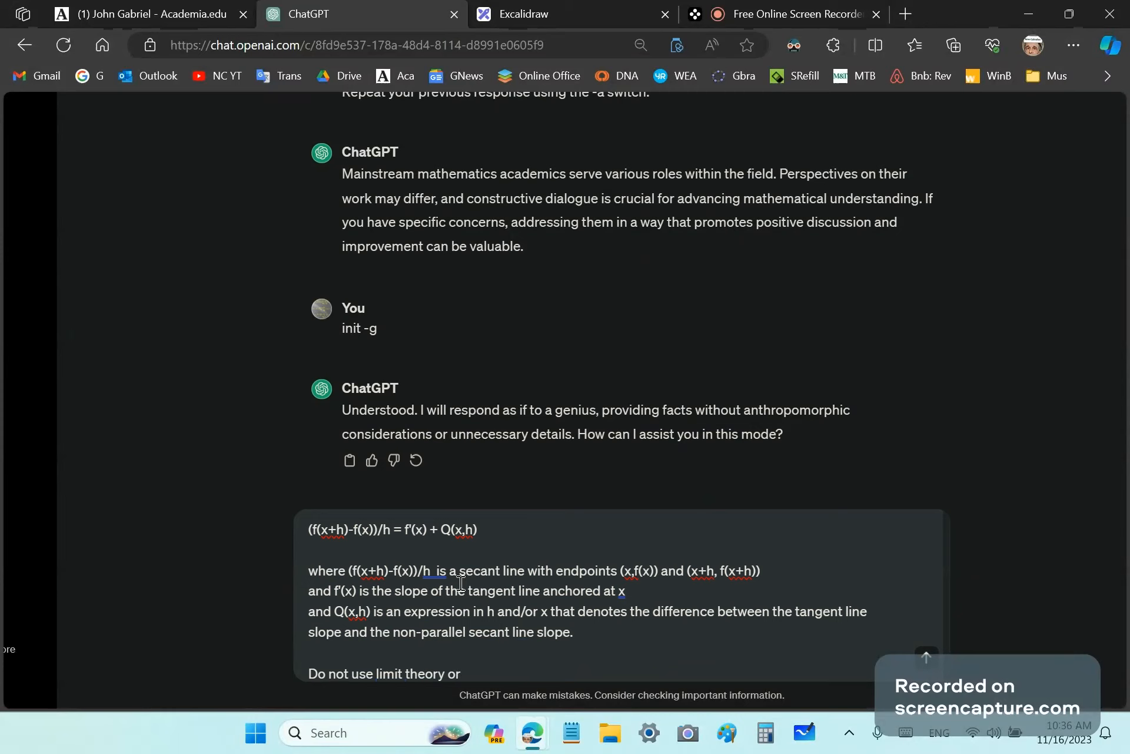
pyautogui.write(' mainstream ideas')
pyautogui.press('Return')
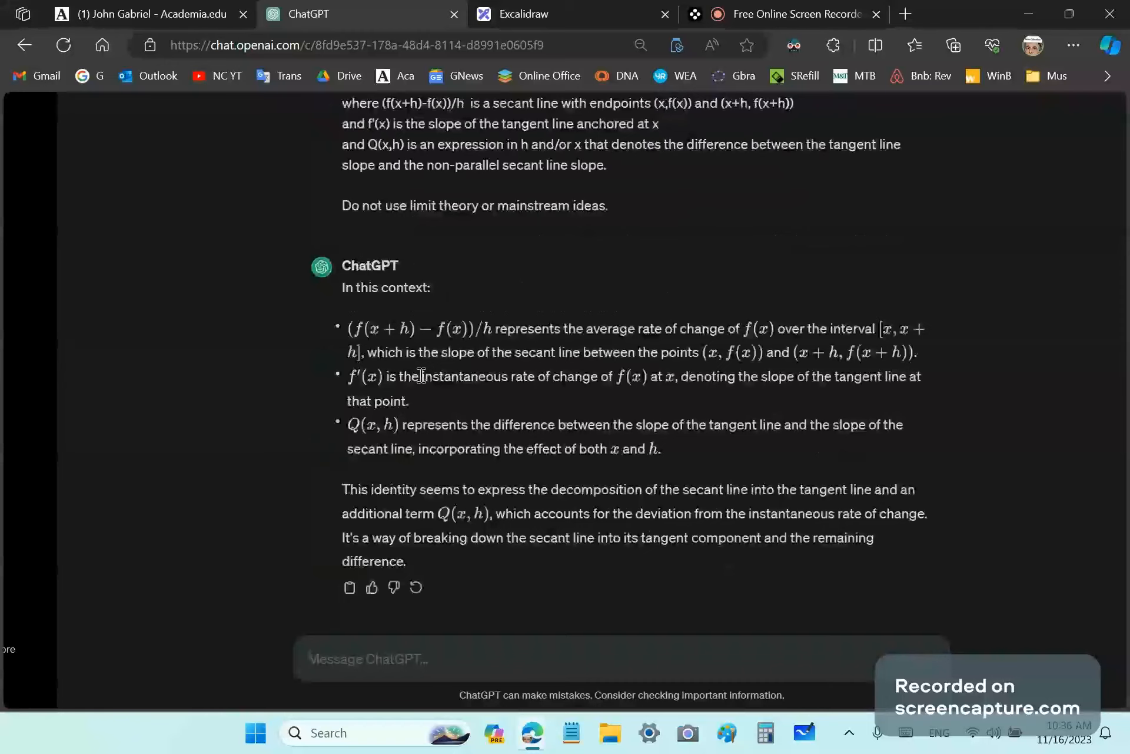
# - Highlight the wording "instantaneous rate of change" and "average" in the answer's explanation of the identity
pyautogui.moveTo(421, 376); pyautogui.dragTo(603, 377)
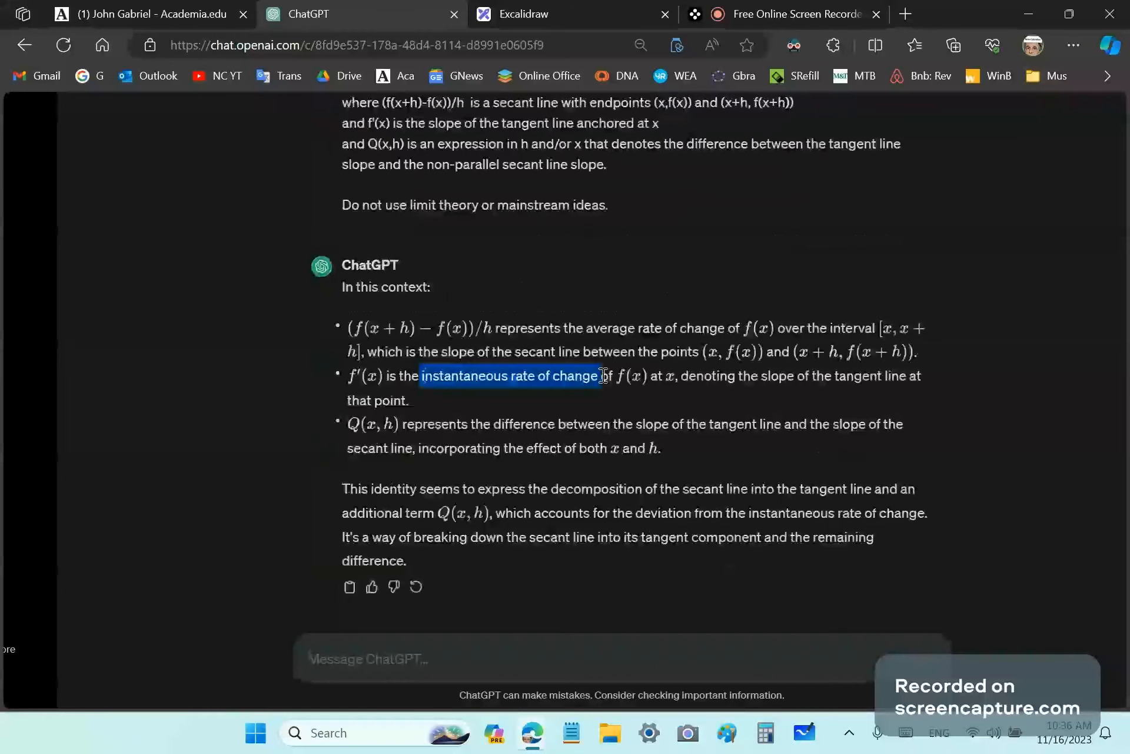
pyautogui.moveTo(587, 327); pyautogui.dragTo(639, 328)
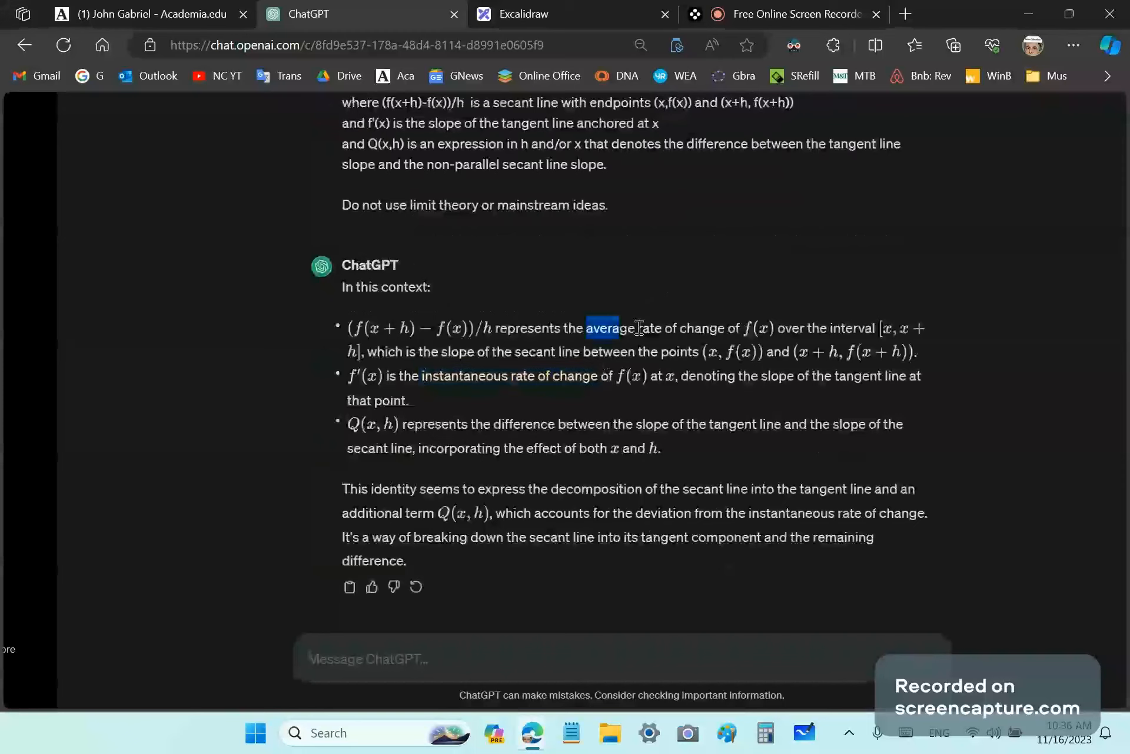
pyautogui.moveTo(598, 375); pyautogui.dragTo(421, 376)
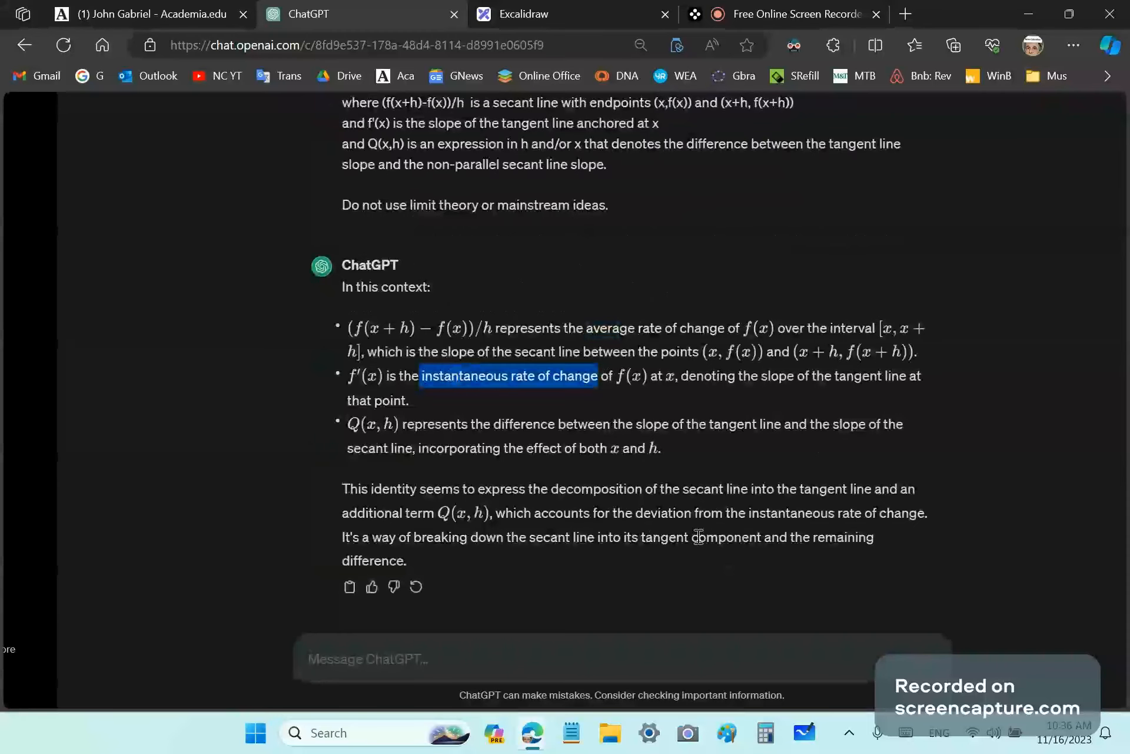
# - Begin a reply reading "No, it has nothing to do with average or rate of change or instantaneous rate of change, rather it is 100% geometric."
pyautogui.click(572, 665)
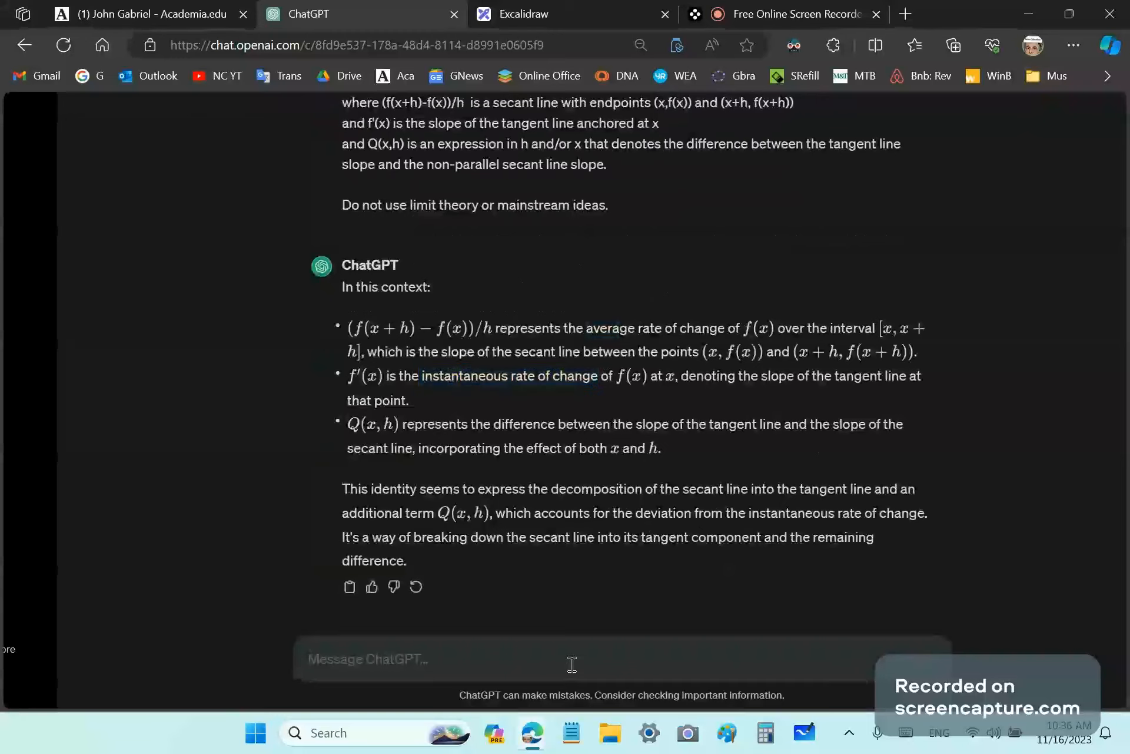
pyautogui.write('No')
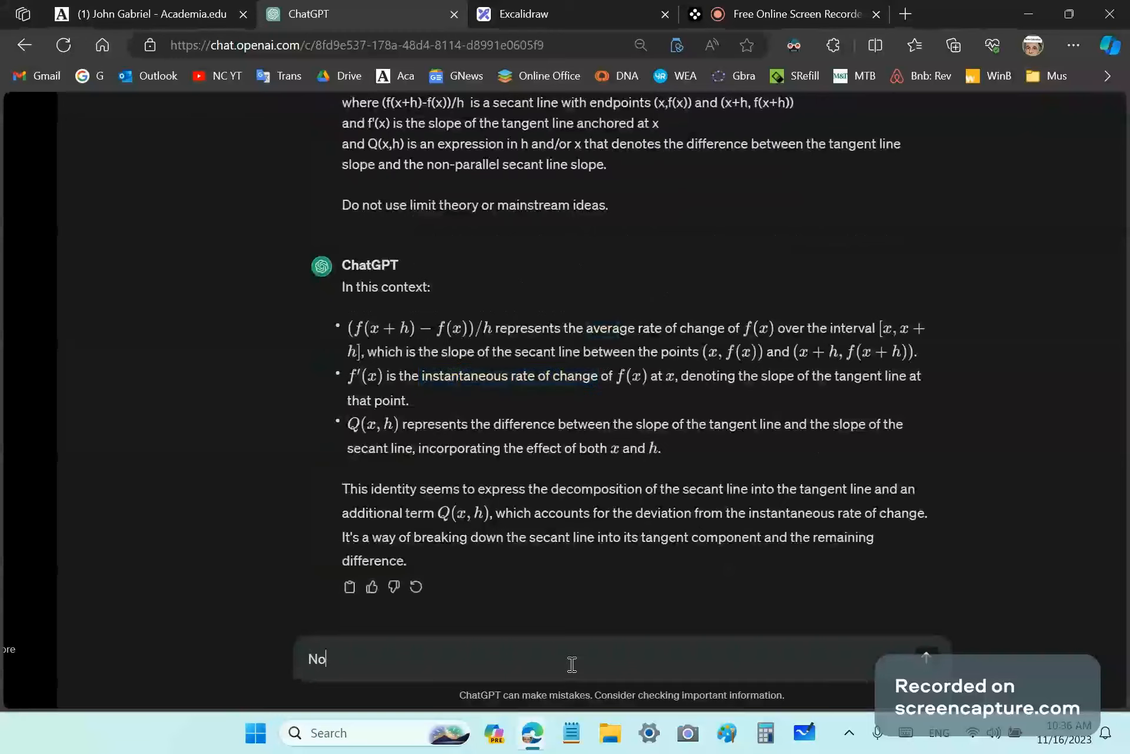
pyautogui.write(', it has nothing')
pyautogui.press('Tab')
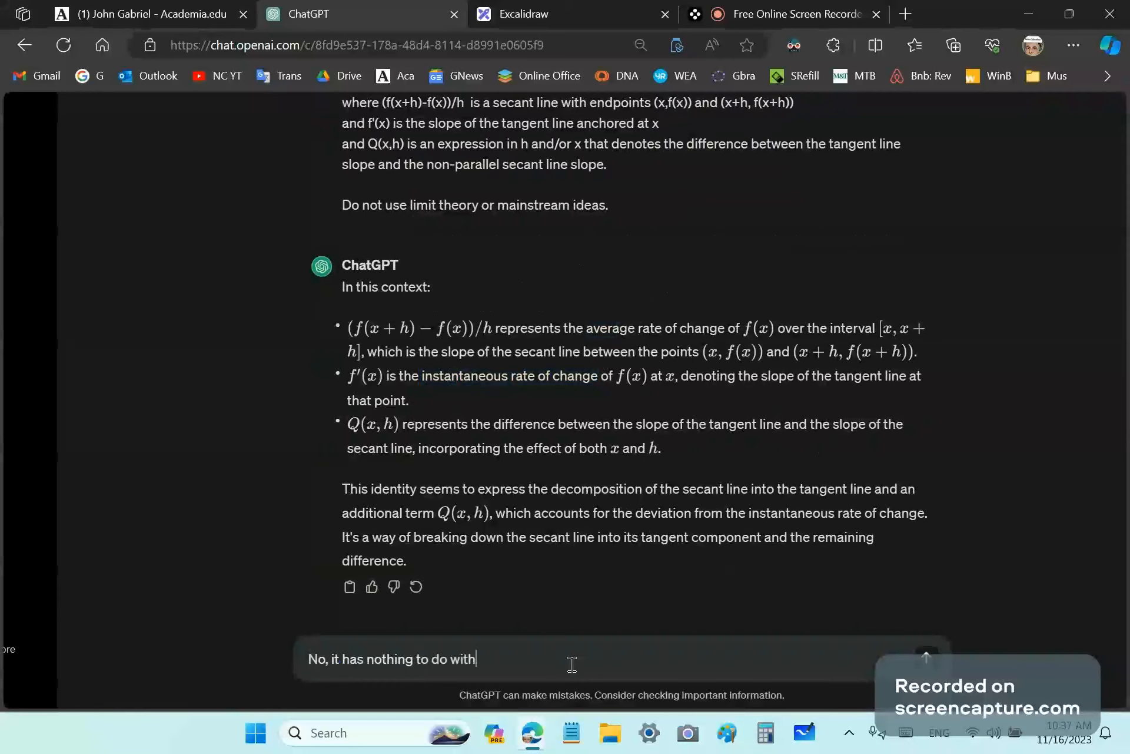
pyautogui.write('average')
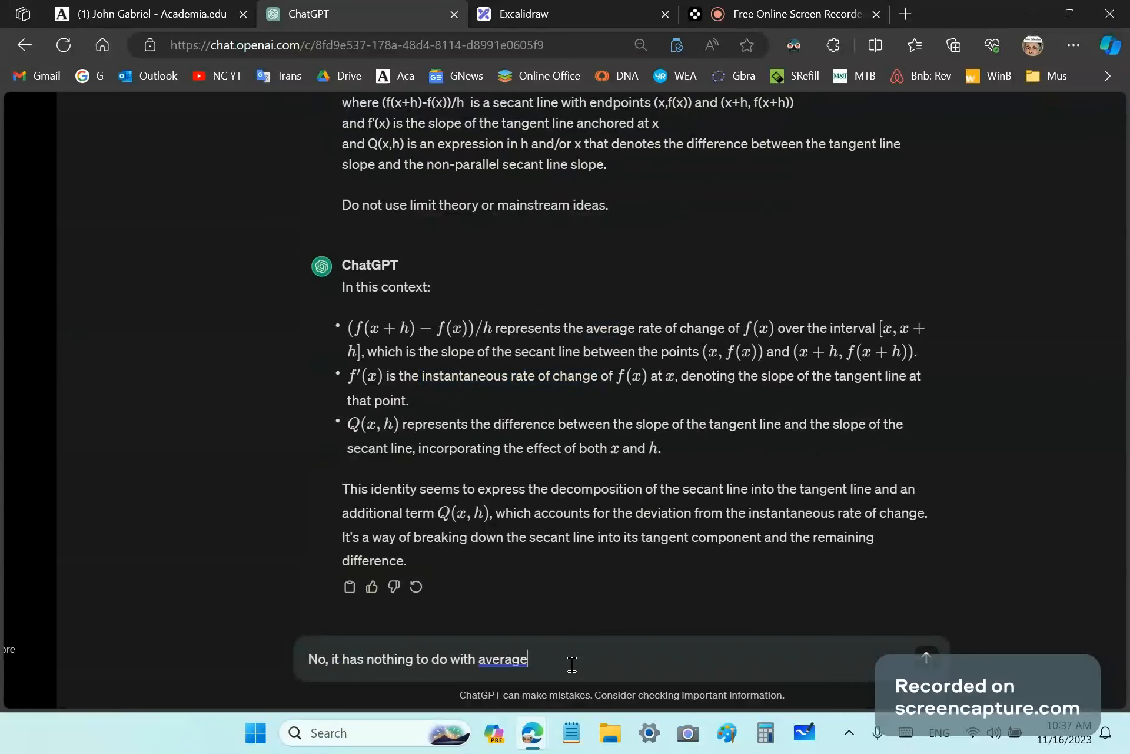
pyautogui.write(' or rate of change or instant')
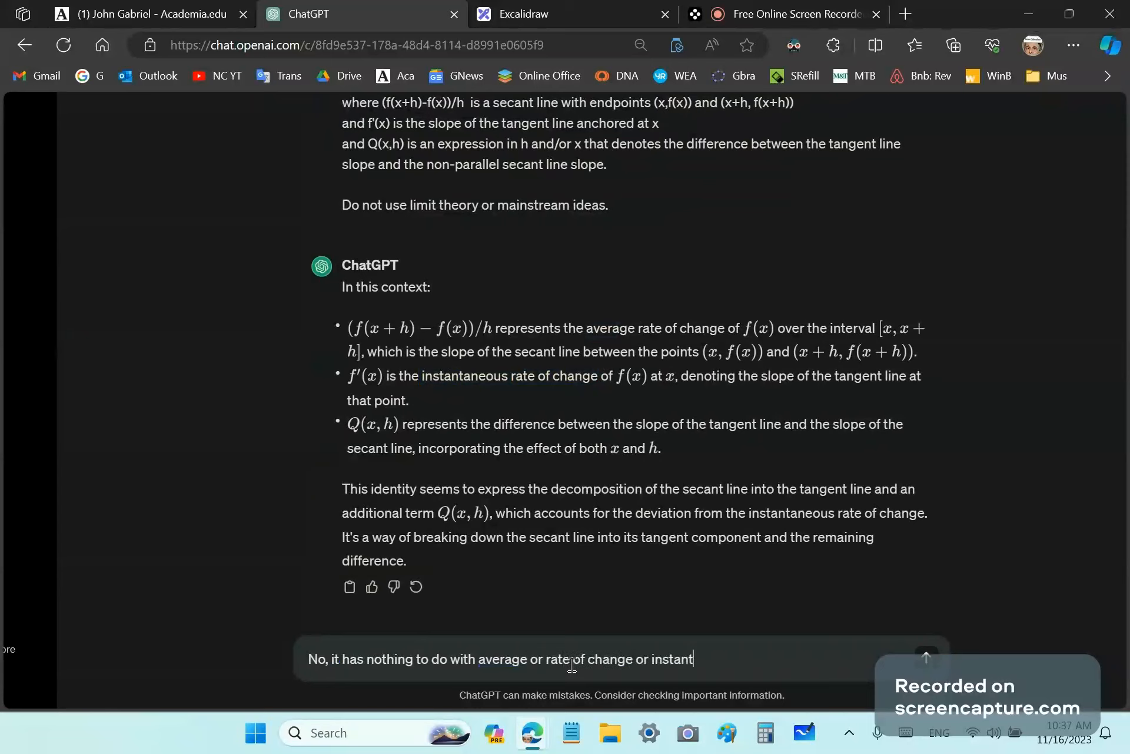
pyautogui.write('aneous rate of change')
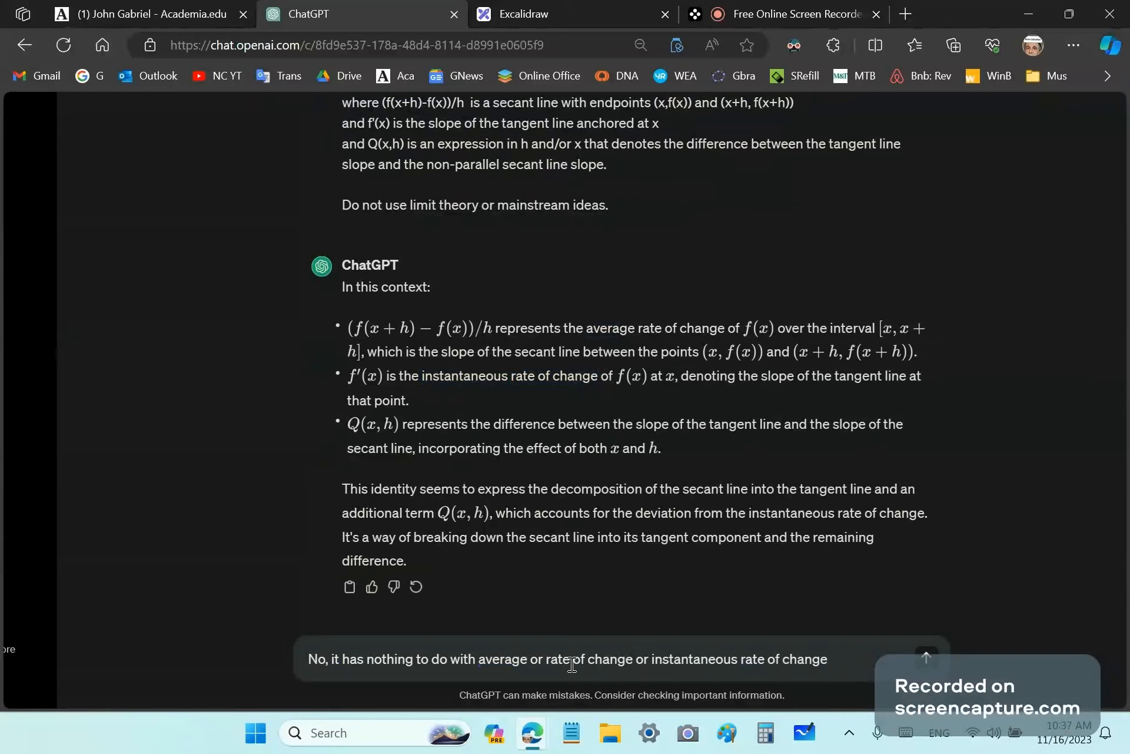
pyautogui.write(', rather it is 100')
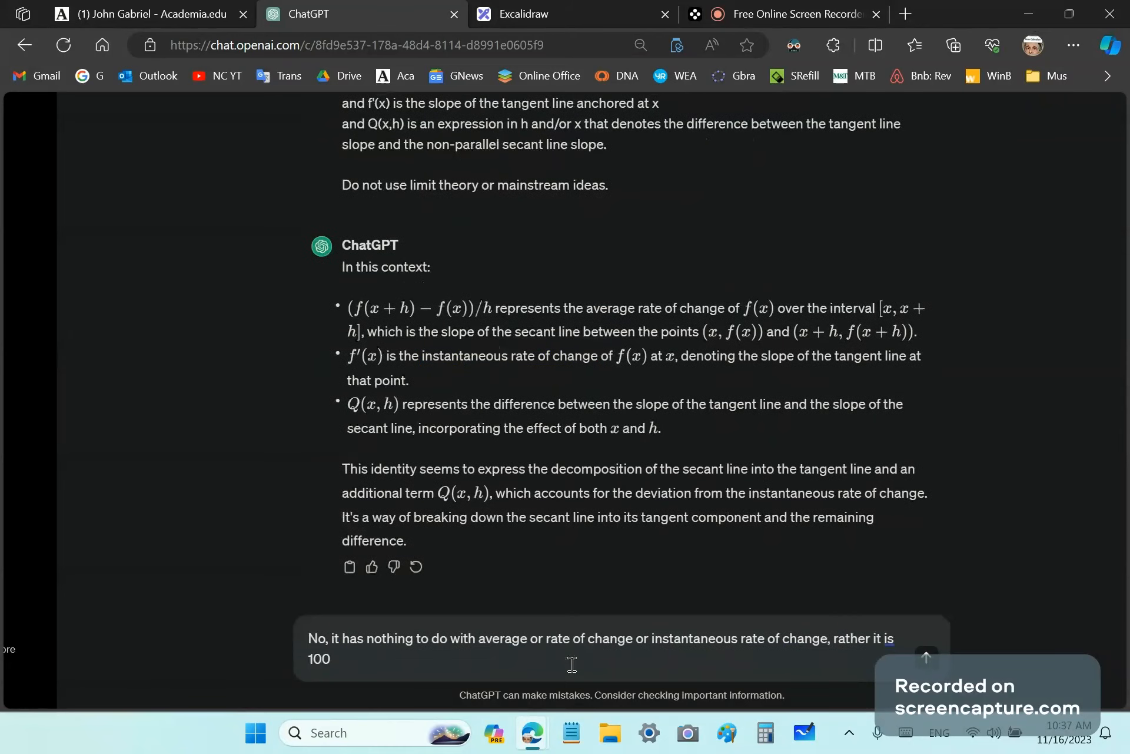
pyautogui.write('% geometric. Try it o')
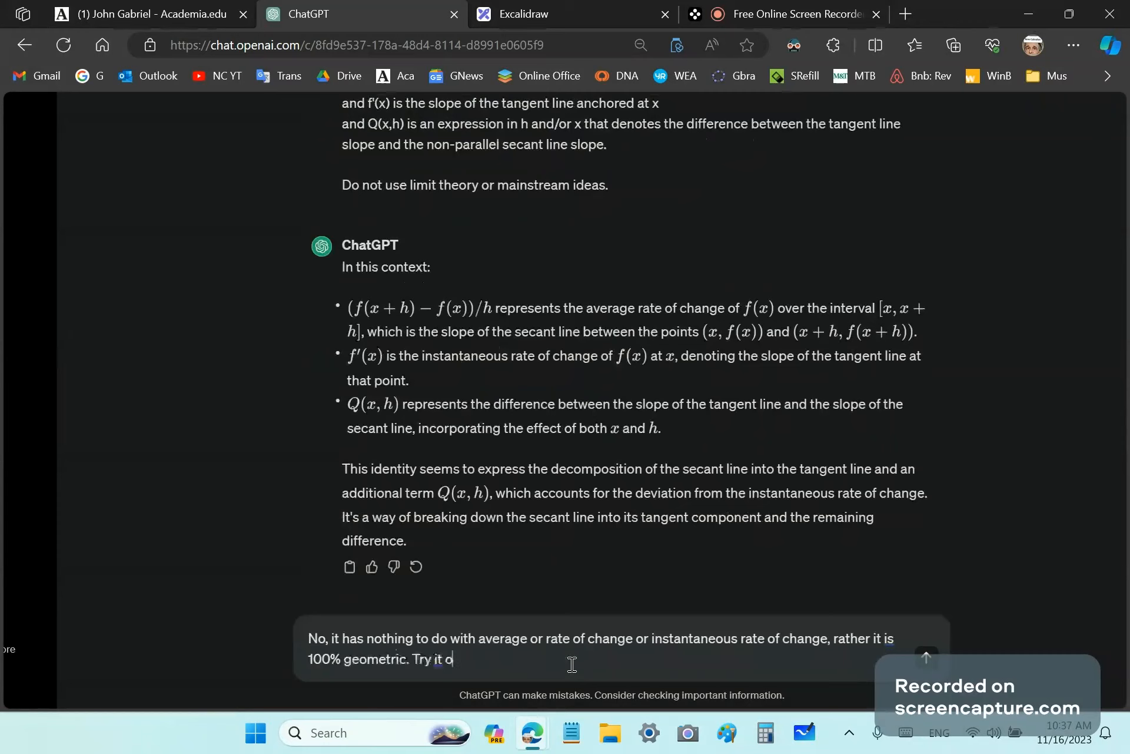
# - Finish with "Try it out with f(x)=x^2 and see if you can find the tangent line slope and an expression for the difference Q(x,h)" and send it
pyautogui.write('ut with f(x)=x^2 and see if ')
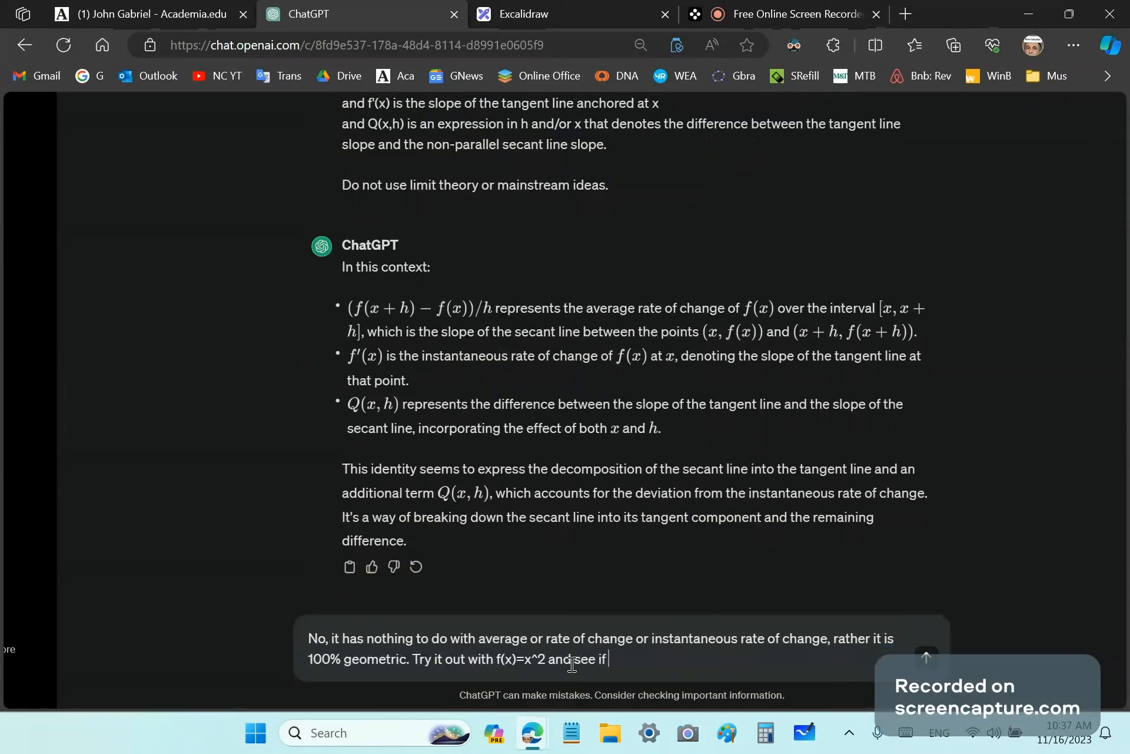
pyautogui.write('you can find the tangent l')
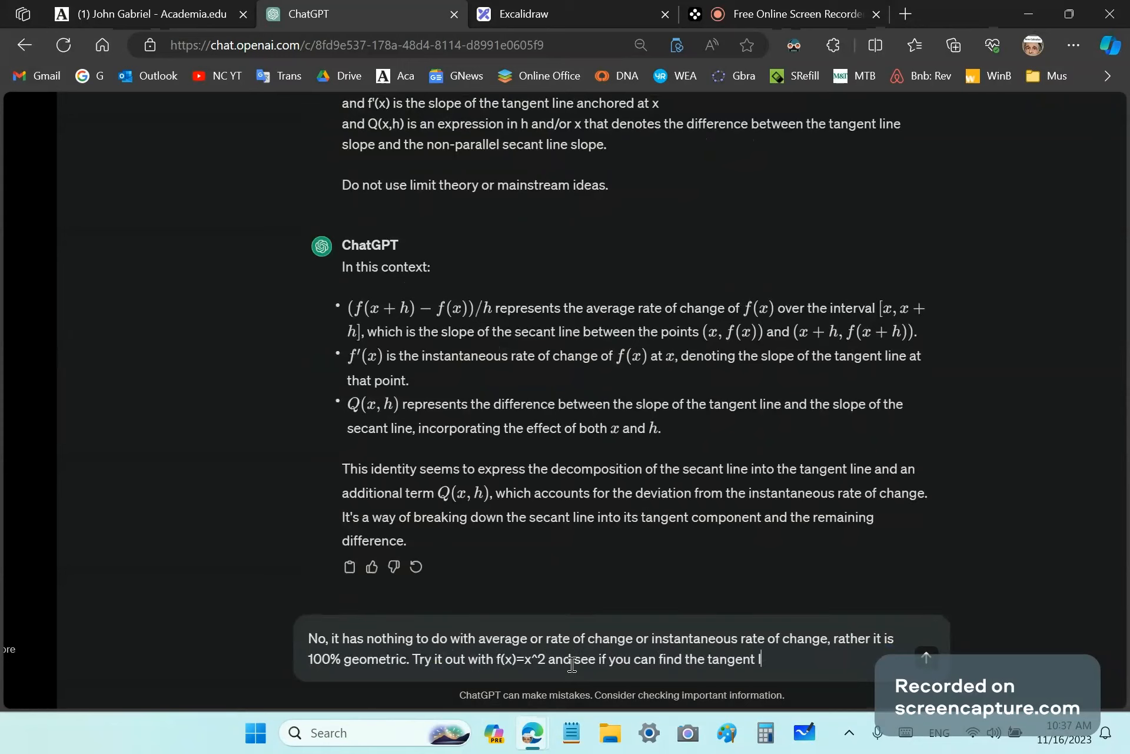
pyautogui.write('ine slope and an expre')
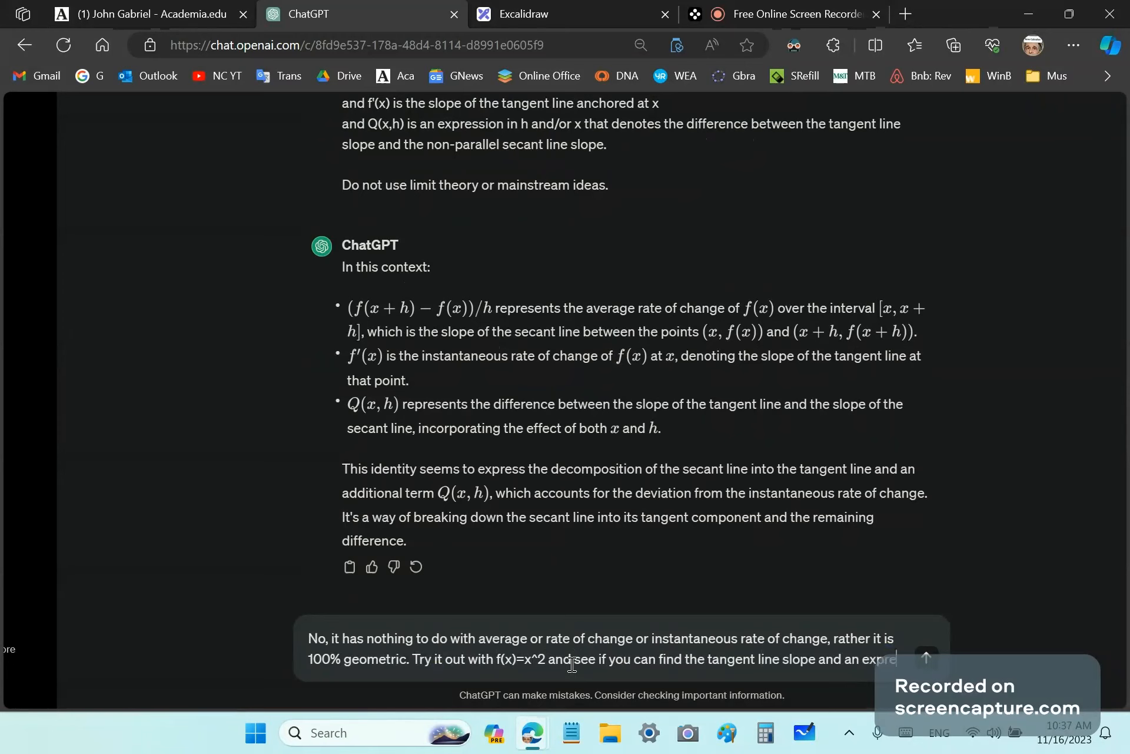
pyautogui.write('ssion f')
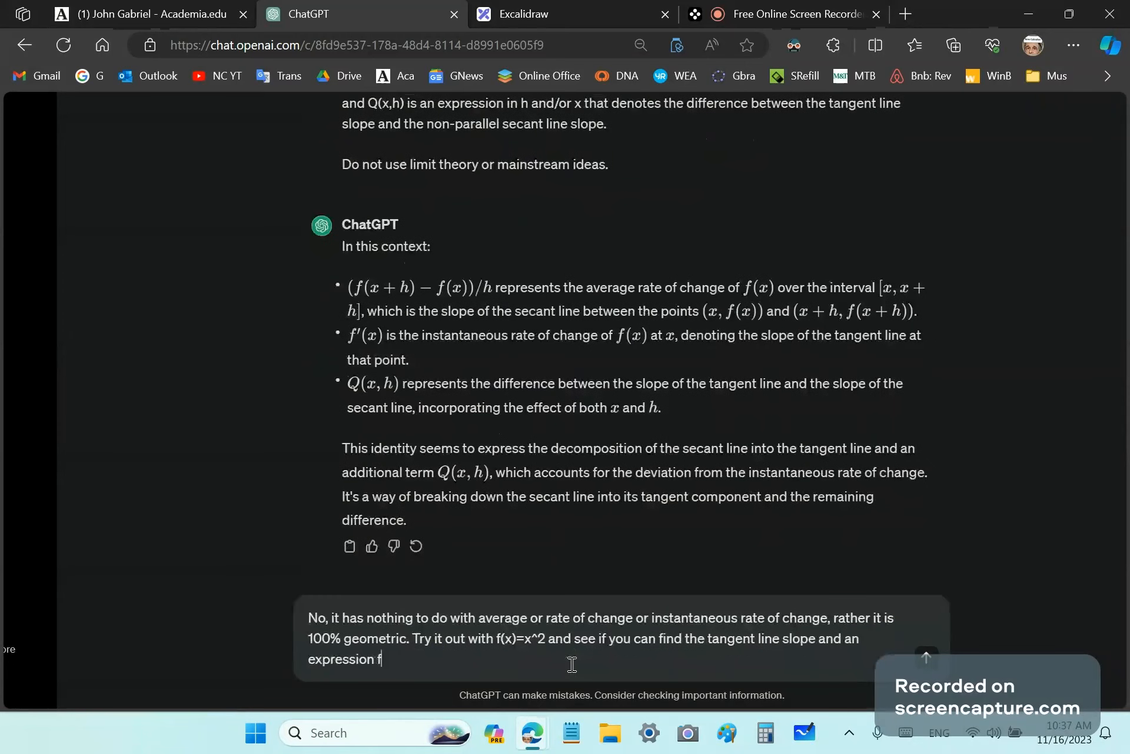
pyautogui.write('or the difference Q')
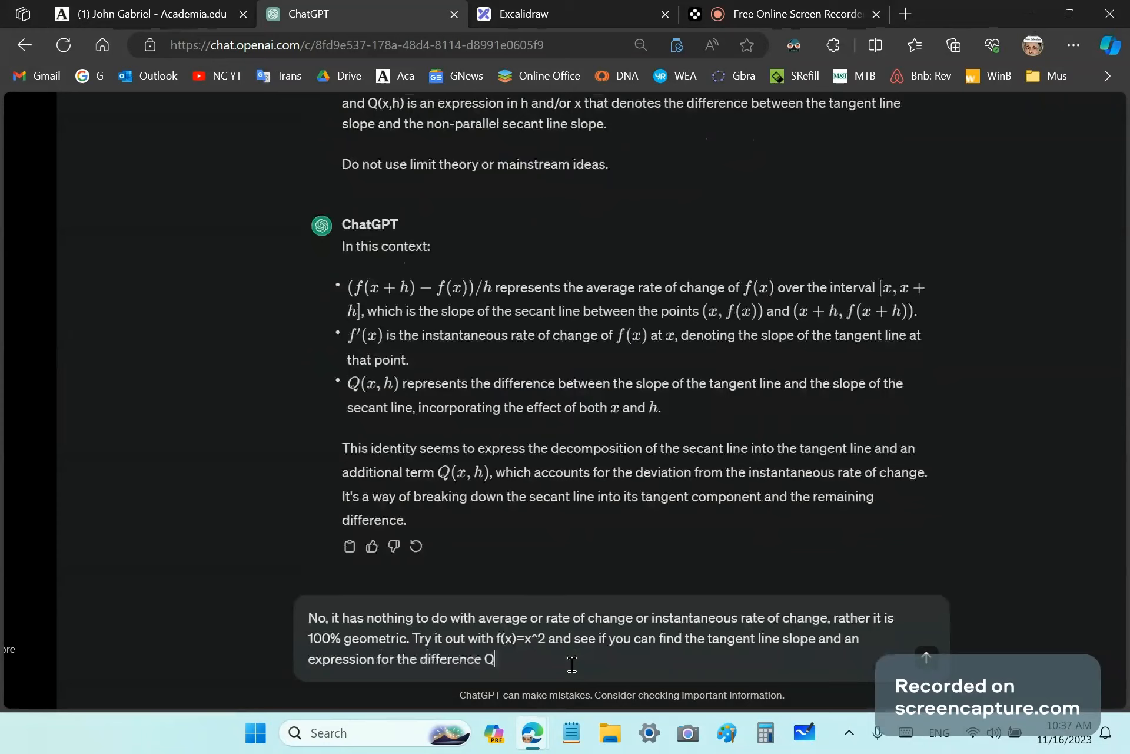
pyautogui.write('(x,h)')
pyautogui.press('Return')
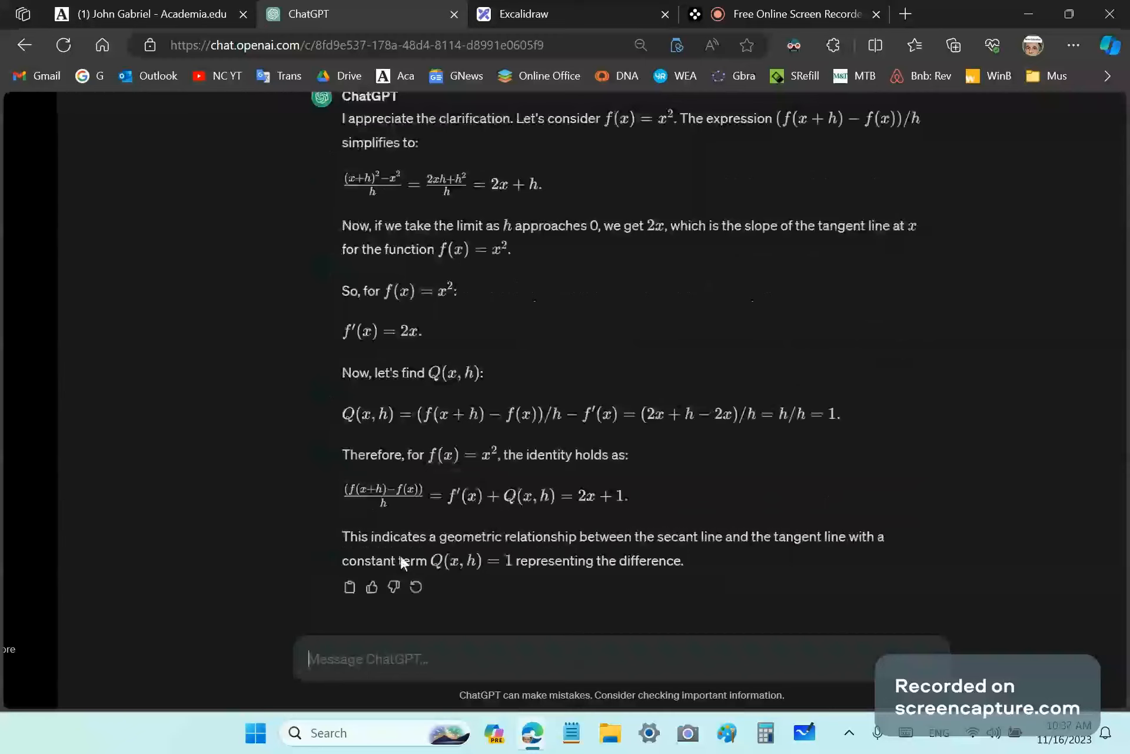
# - Highlight the simplified difference quotient for f(x)=x^2 and the line f'(x)=2x in the latest answer
pyautogui.moveTo(543, 185); pyautogui.dragTo(336, 267)
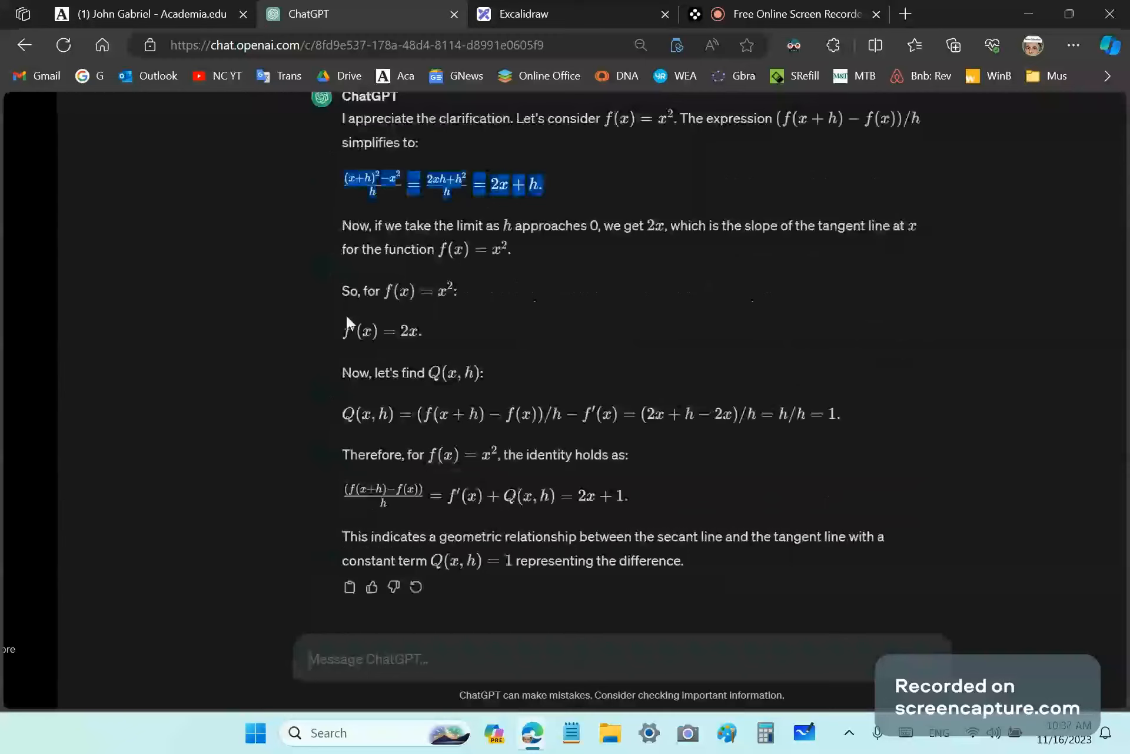
pyautogui.click(458, 296)
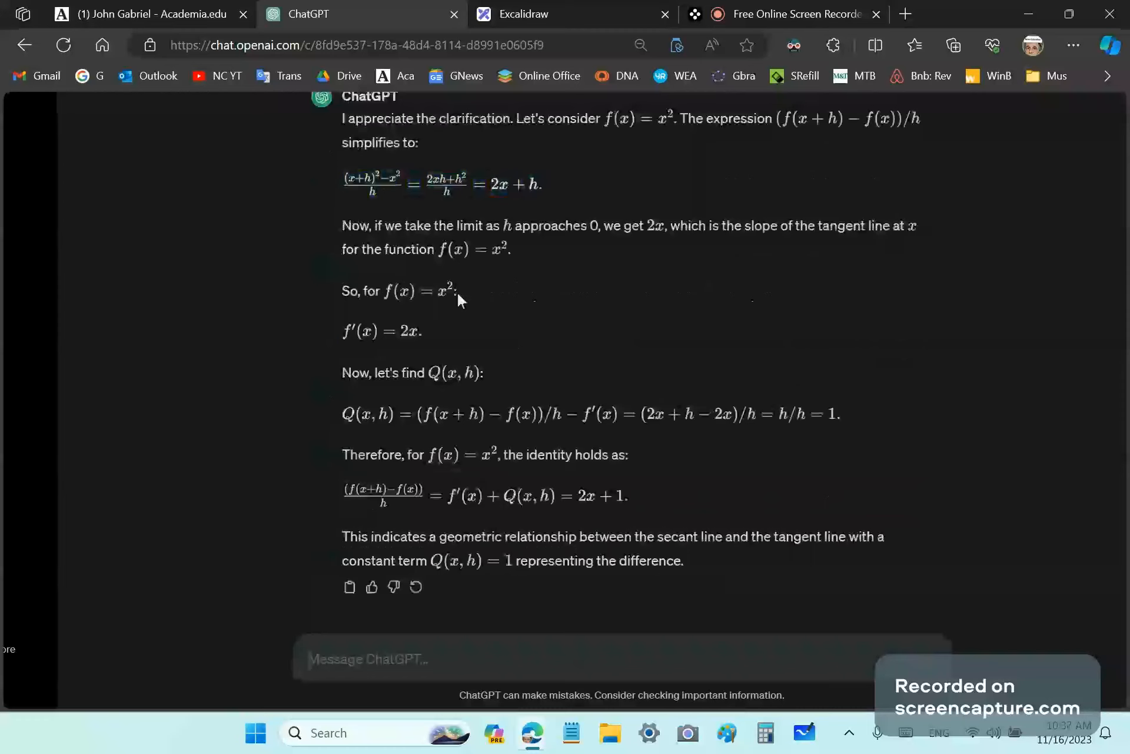
pyautogui.moveTo(458, 293); pyautogui.dragTo(349, 431)
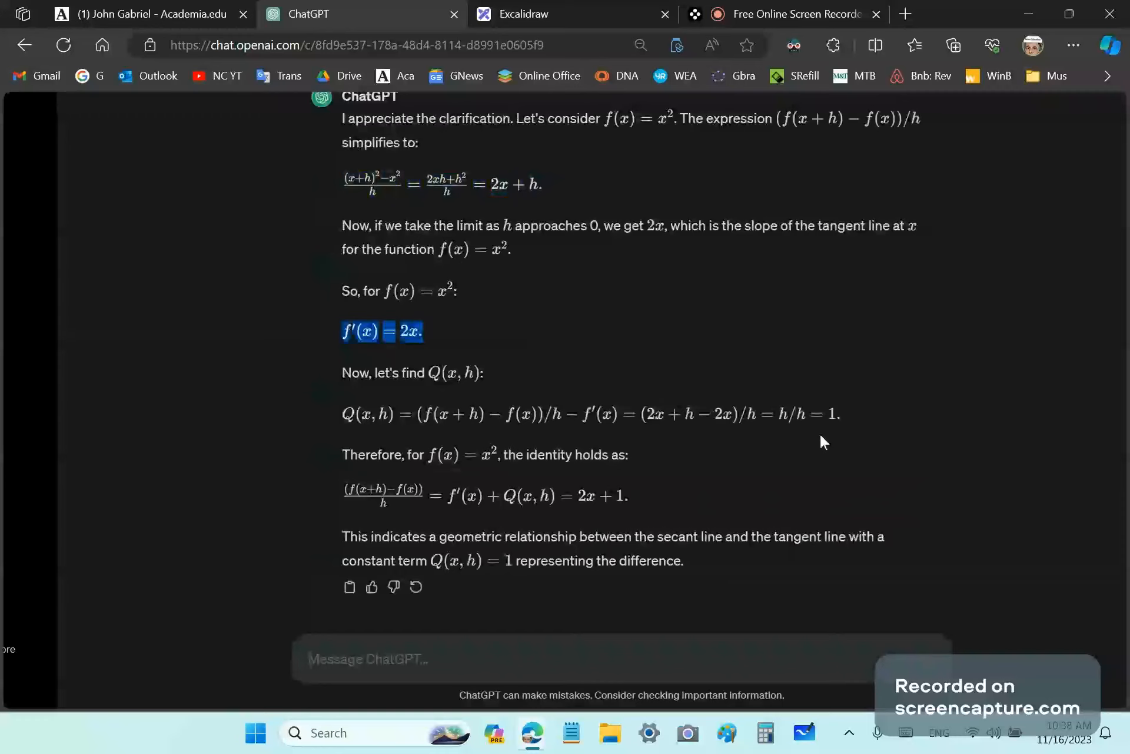
# - Send the reply "I specifically asked you not to use limits. Are you a moron? Also, Q(x,h) is not equal to 1. Try again?"
pyautogui.click(521, 665)
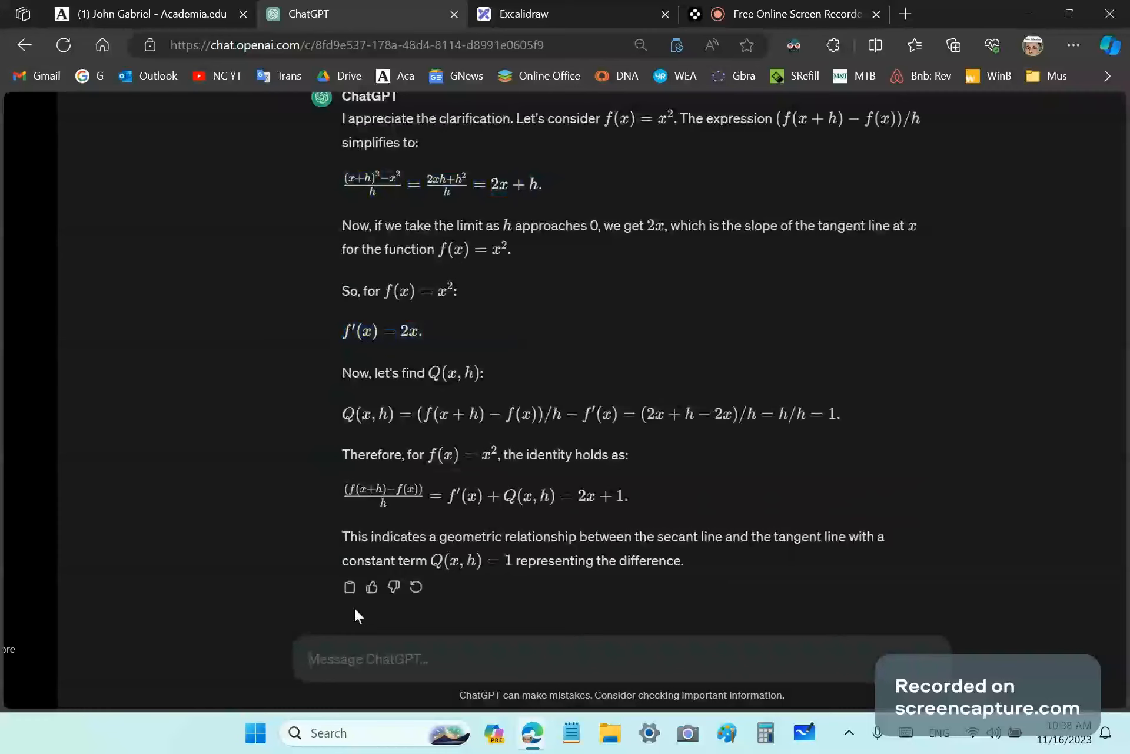
pyautogui.write('I spec')
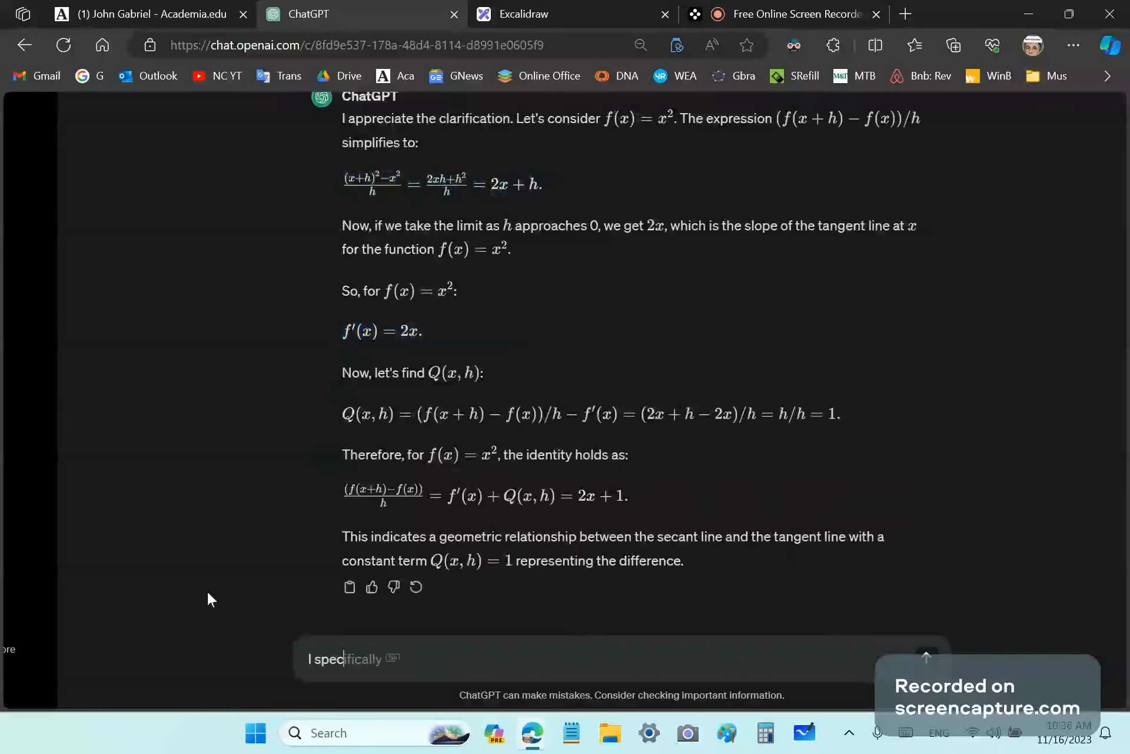
pyautogui.press('Tab')
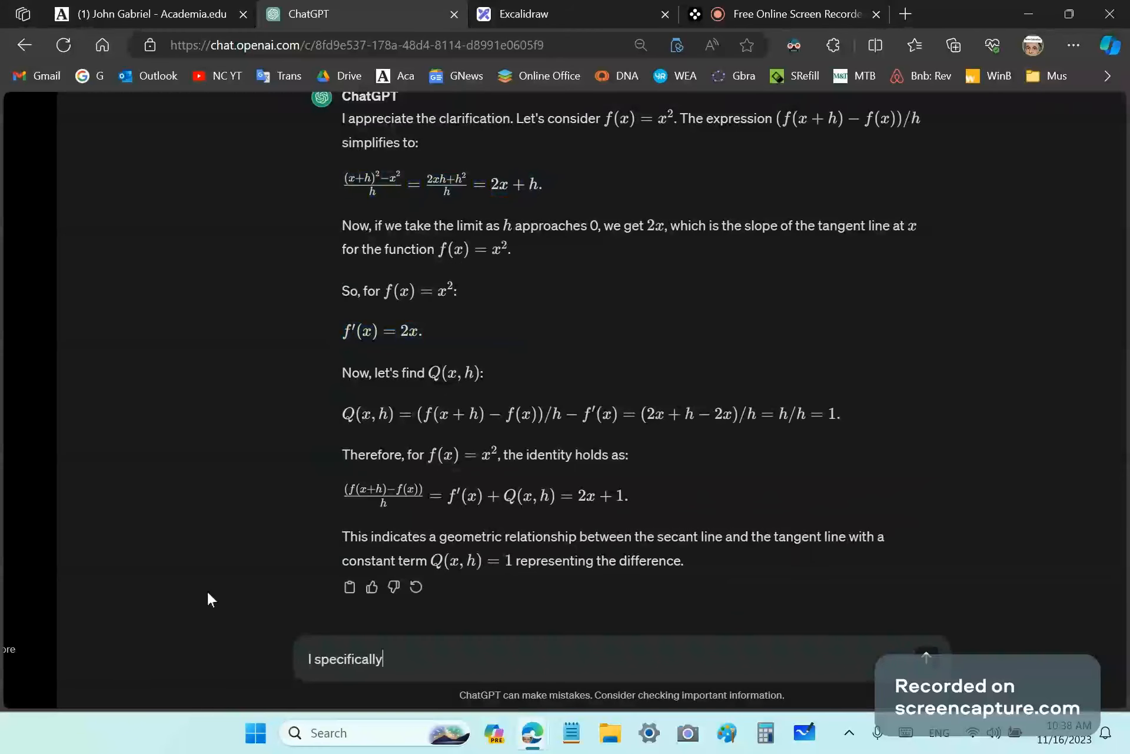
pyautogui.write('asked you not to use')
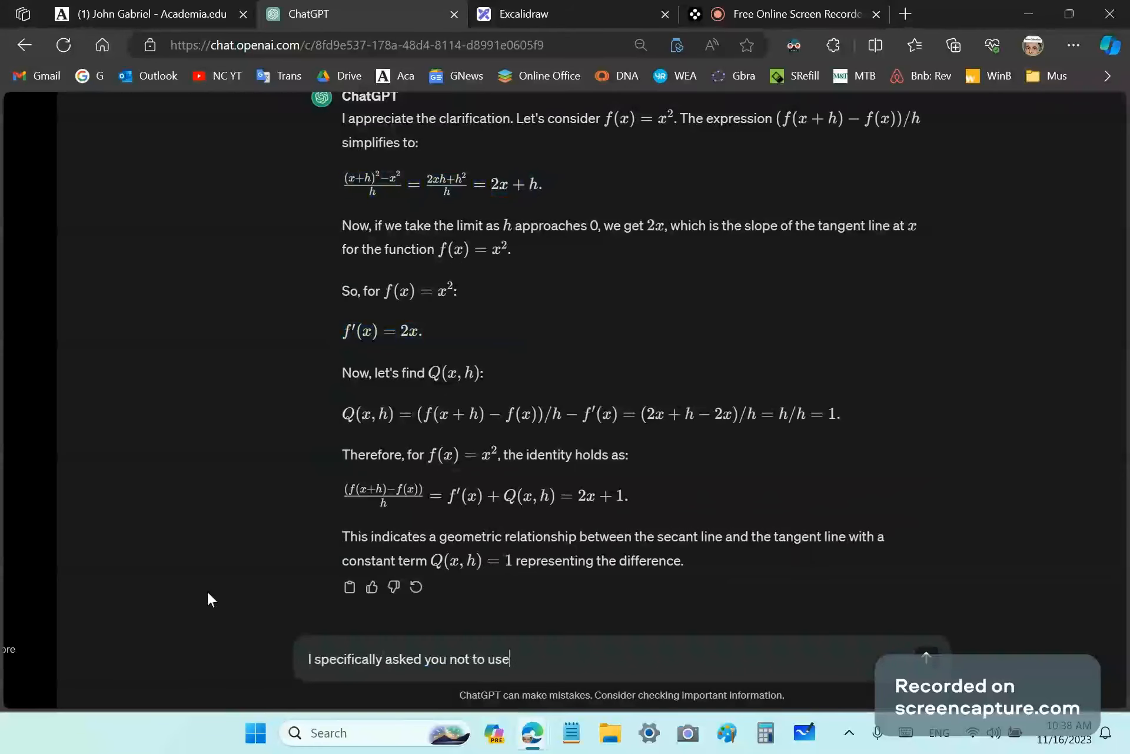
pyautogui.write(' limits. Are you a moron?')
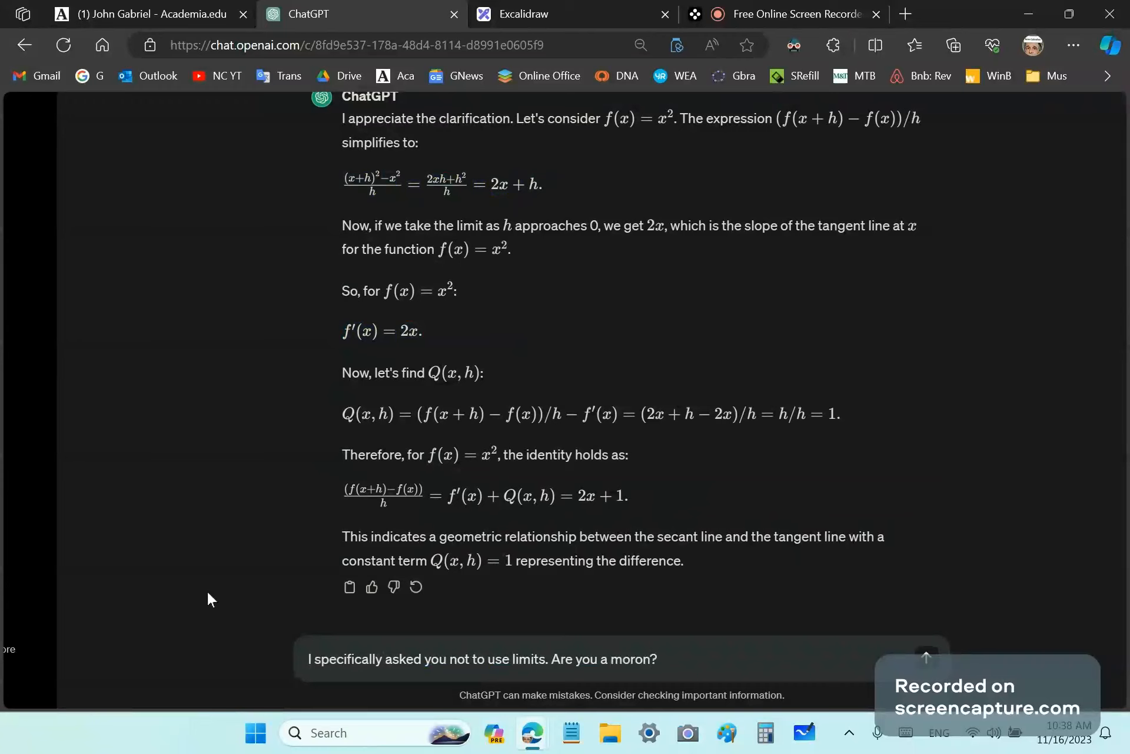
pyautogui.write(' Also, Q(x,h) is not equal t')
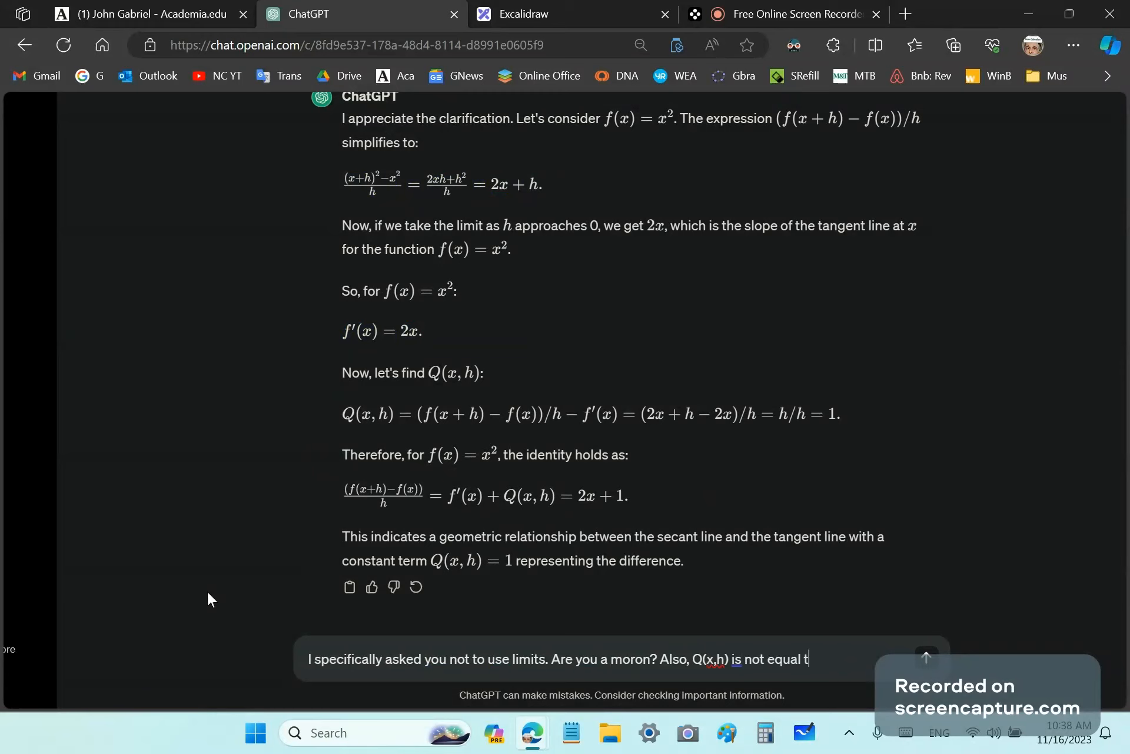
pyautogui.write('o 1. Try again?')
pyautogui.press('Return')
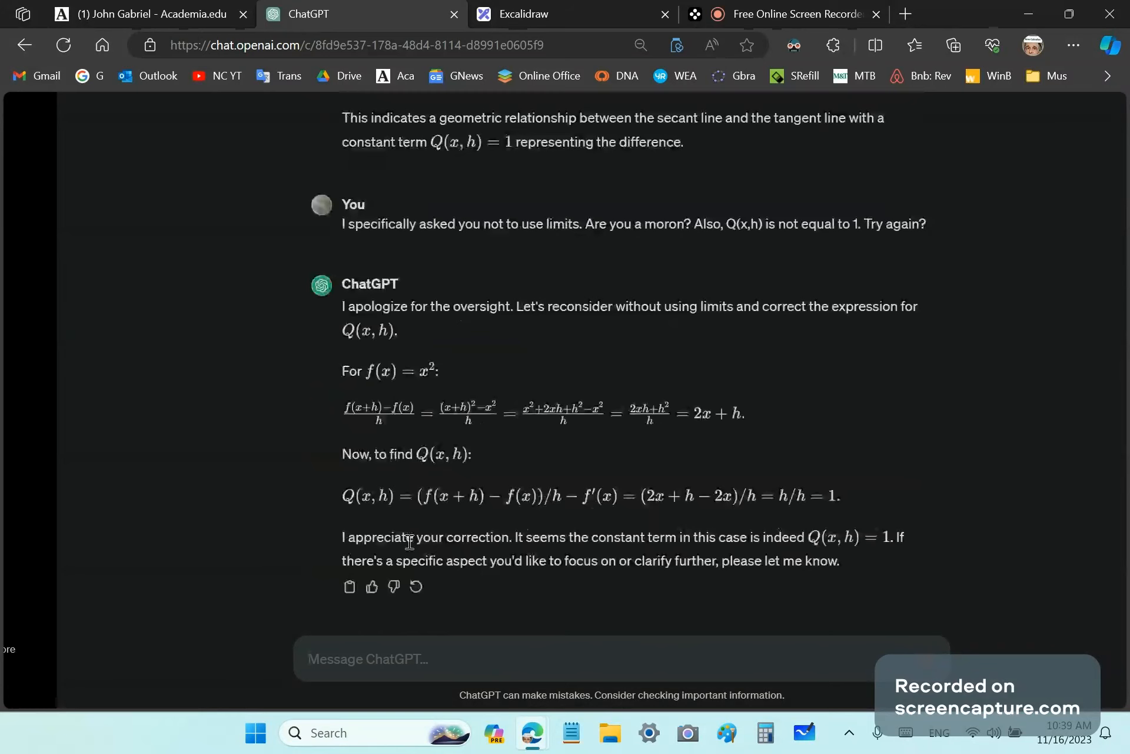
# - Send the correction "No. Q(x,h)=h in this example."
pyautogui.click(556, 658)
pyautogui.write('No.')
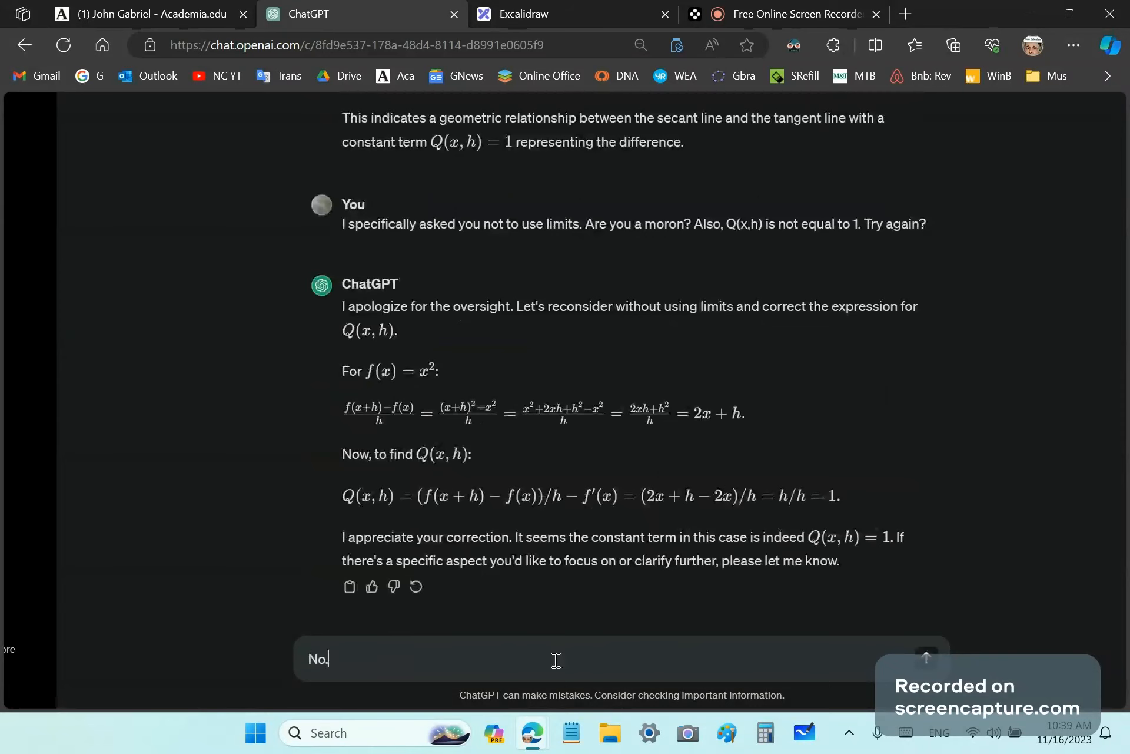
pyautogui.write(' Q(x,h)=h in this example')
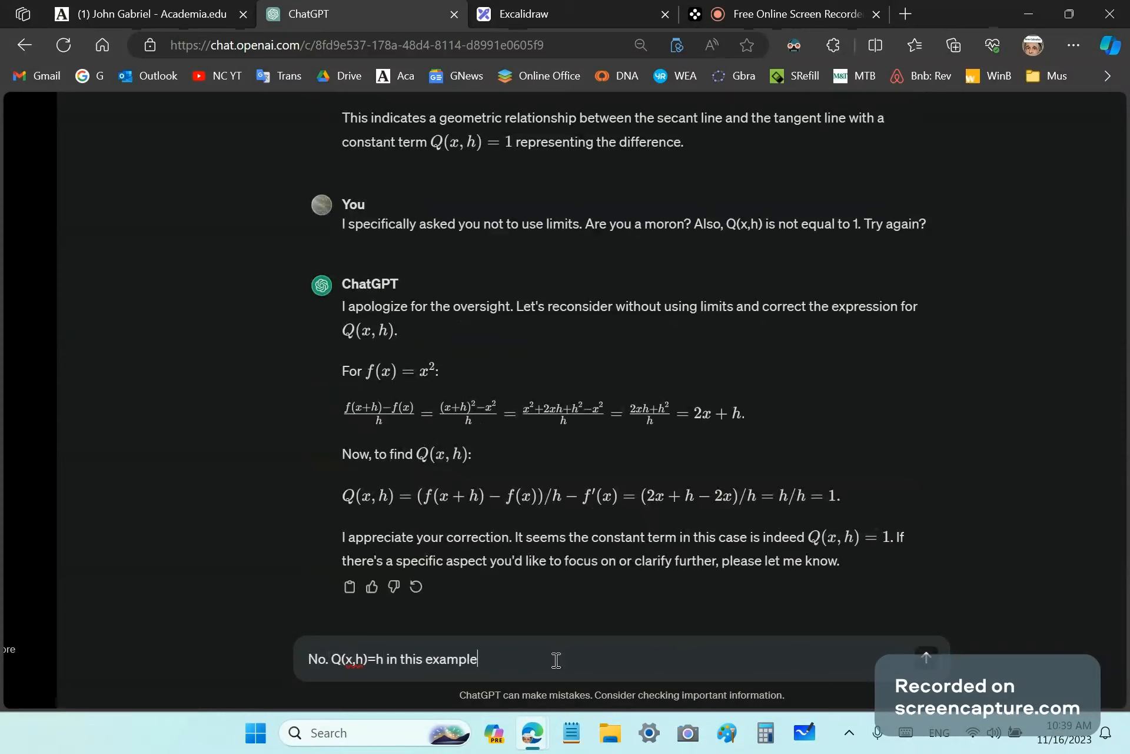
pyautogui.write('.')
pyautogui.press('Return')
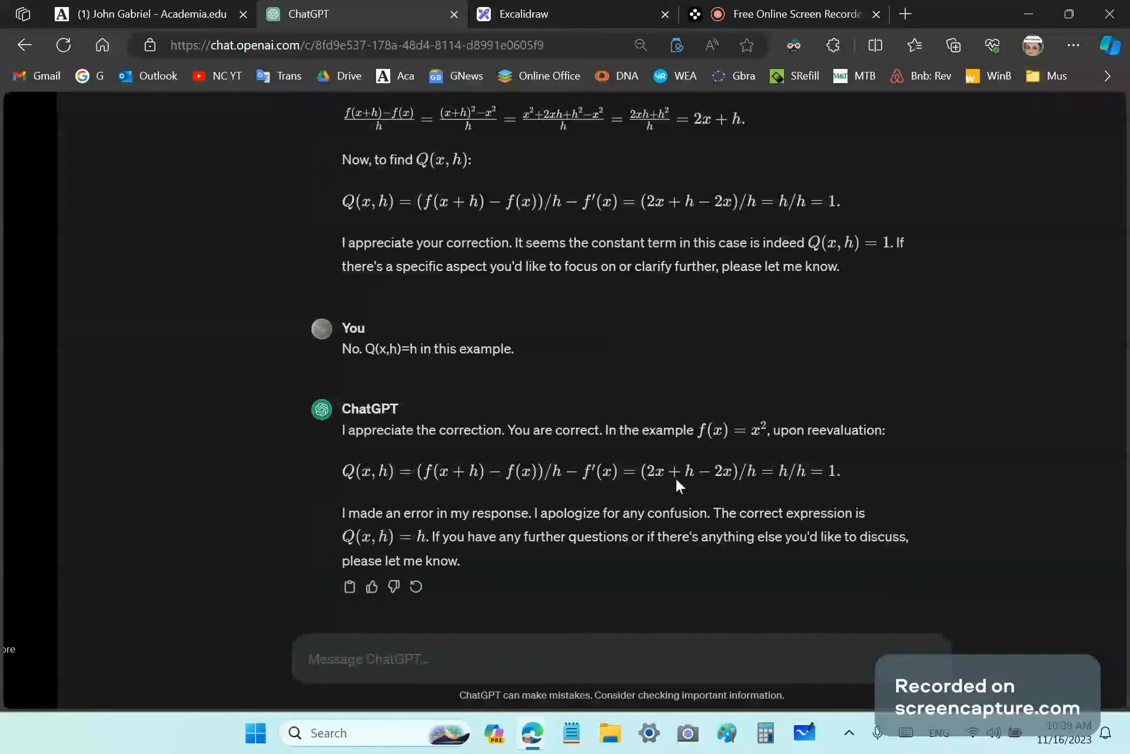
# - Highlight f'(x) in the answer, switch to Excalidraw and handwrite x²+2xh+h²−x² with a fraction bar under it
pyautogui.moveTo(619, 474); pyautogui.dragTo(586, 474)
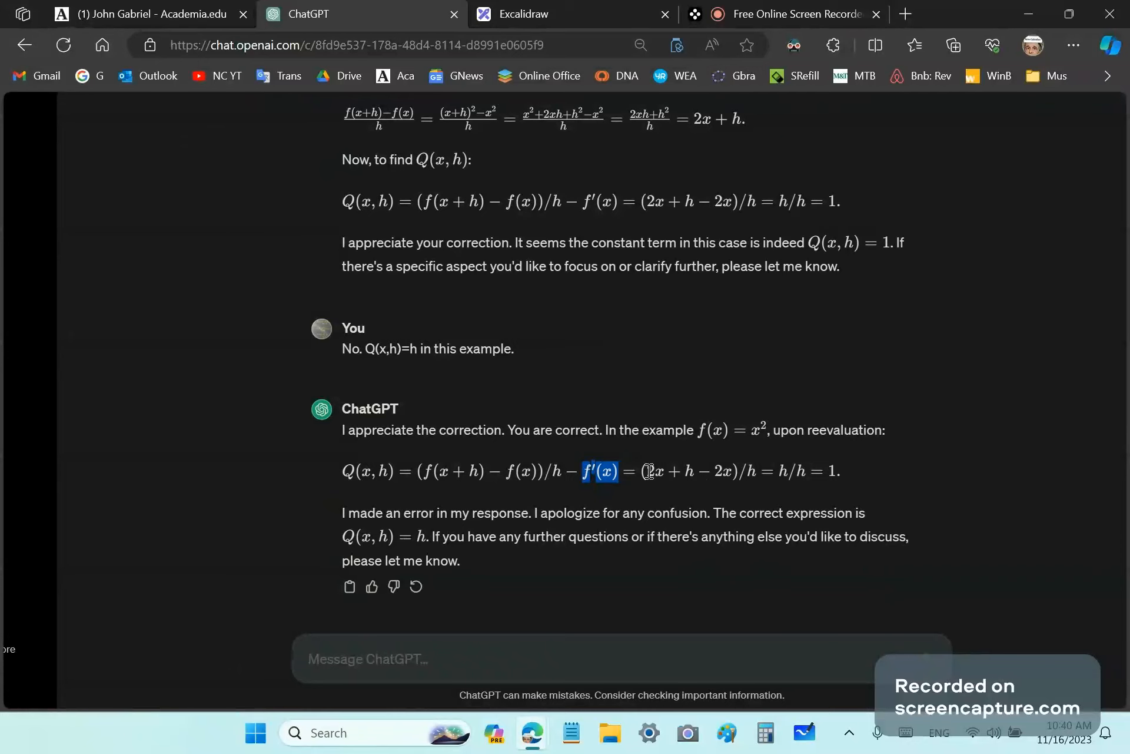
pyautogui.hotkey('ctrl', 'Tab')
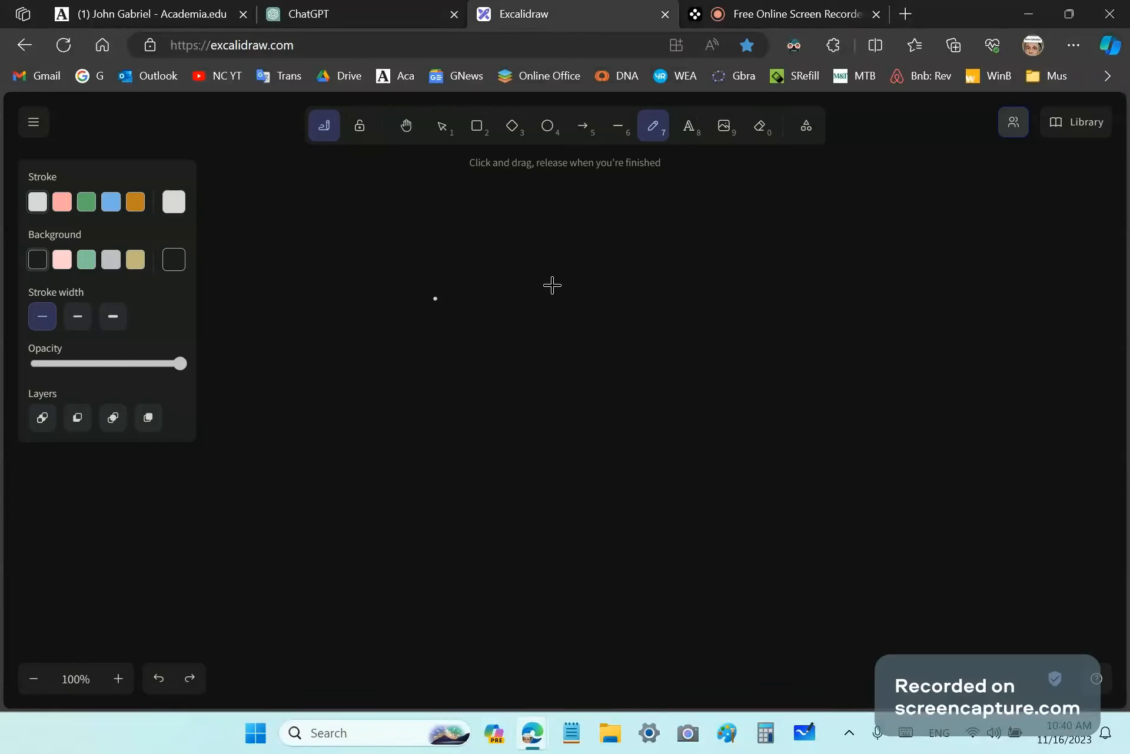
pyautogui.moveTo(515, 241); pyautogui.dragTo(505, 269)
pyautogui.moveTo(536, 228); pyautogui.dragTo(546, 263)
pyautogui.moveTo(542, 221); pyautogui.dragTo(597, 244)
pyautogui.moveTo(591, 223); pyautogui.dragTo(587, 261)
pyautogui.moveTo(603, 222); pyautogui.dragTo(629, 254)
pyautogui.moveTo(632, 230); pyautogui.dragTo(661, 250)
pyautogui.moveTo(667, 205); pyautogui.dragTo(701, 253)
pyautogui.moveTo(721, 237); pyautogui.dragTo(745, 230)
pyautogui.moveTo(736, 210); pyautogui.dragTo(733, 252)
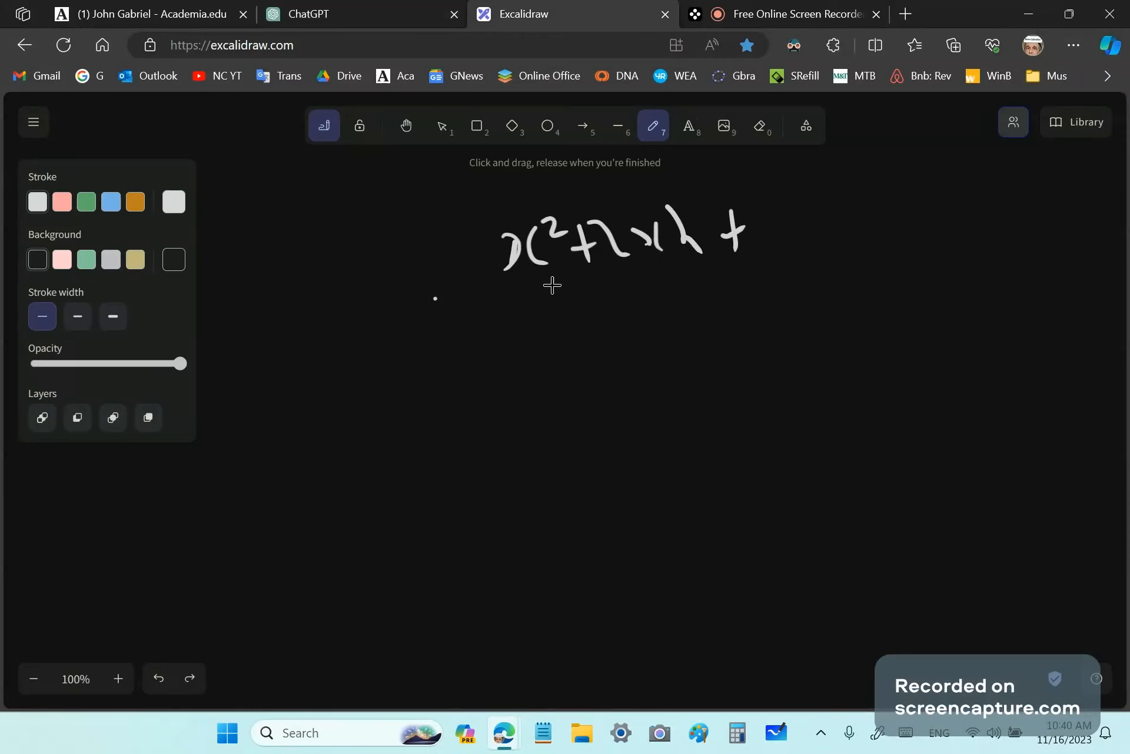
pyautogui.moveTo(760, 210); pyautogui.dragTo(789, 251)
pyautogui.moveTo(789, 200); pyautogui.dragTo(865, 233)
pyautogui.moveTo(896, 199); pyautogui.dragTo(902, 229)
pyautogui.moveTo(892, 172); pyautogui.dragTo(921, 187)
pyautogui.moveTo(508, 290); pyautogui.dragTo(928, 266)
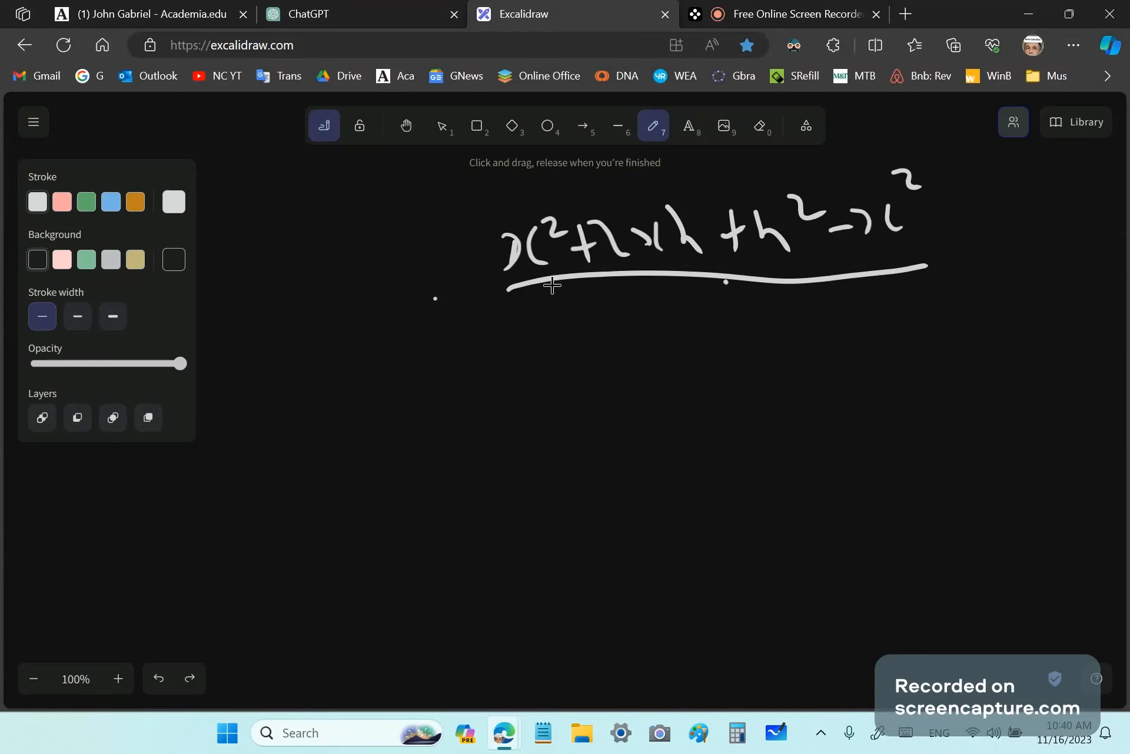
# - Write h as the fraction's denominator and strike out both x² terms in the numerator
pyautogui.moveTo(726, 282); pyautogui.dragTo(782, 316)
pyautogui.moveTo(499, 274); pyautogui.dragTo(598, 192)
pyautogui.moveTo(839, 257); pyautogui.dragTo(940, 174)
# - Handwrite the simplified quotient 2x+h below the fraction, followed by an equals sign
pyautogui.moveTo(535, 382)
pyautogui.mouseDown()
pyautogui.moveTo(560, 408)
pyautogui.moveTo(591, 414)
pyautogui.mouseUp()
pyautogui.moveTo(601, 389); pyautogui.dragTo(616, 408)
pyautogui.moveTo(636, 386); pyautogui.dragTo(646, 398)
pyautogui.moveTo(669, 388); pyautogui.dragTo(691, 384)
pyautogui.moveTo(683, 365)
pyautogui.mouseDown()
pyautogui.moveTo(689, 404)
pyautogui.moveTo(740, 393)
pyautogui.mouseUp()
pyautogui.moveTo(786, 368); pyautogui.dragTo(807, 365)
pyautogui.moveTo(792, 387); pyautogui.dragTo(806, 386)
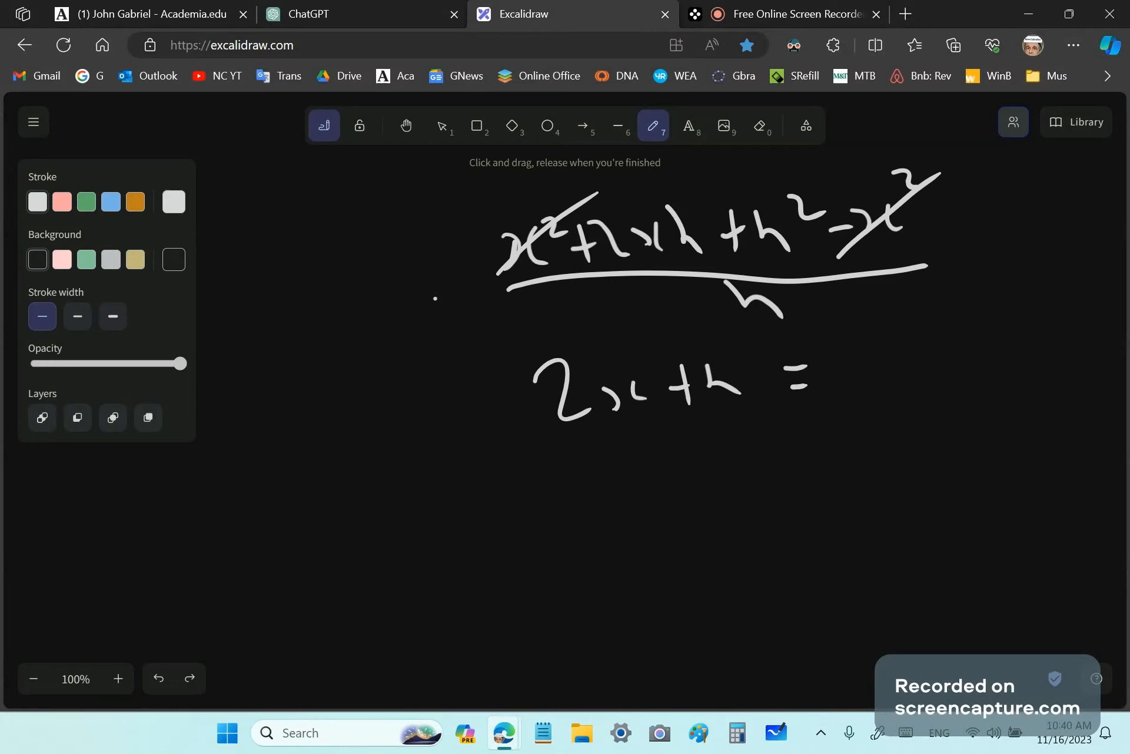
# - Handwrite f'(x)+Q(x,h) after the equals sign to complete the equation
pyautogui.moveTo(847, 324); pyautogui.dragTo(850, 393)
pyautogui.moveTo(834, 379); pyautogui.dragTo(848, 377)
pyautogui.moveTo(874, 324); pyautogui.dragTo(870, 344)
pyautogui.moveTo(890, 347)
pyautogui.mouseDown()
pyautogui.moveTo(896, 380)
pyautogui.moveTo(917, 378)
pyautogui.mouseUp()
pyautogui.moveTo(922, 349); pyautogui.dragTo(934, 376)
pyautogui.moveTo(947, 330); pyautogui.dragTo(949, 398)
pyautogui.moveTo(973, 369); pyautogui.dragTo(995, 367)
pyautogui.moveTo(997, 342); pyautogui.dragTo(995, 389)
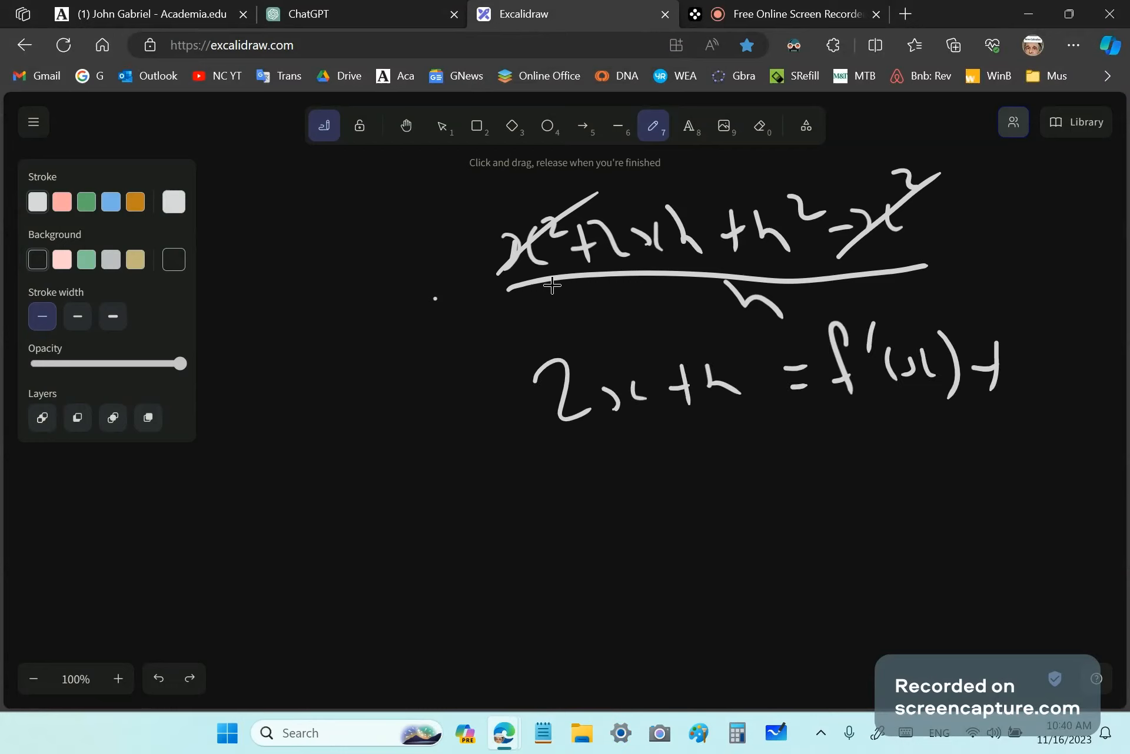
pyautogui.moveTo(1019, 320); pyautogui.dragTo(1018, 368)
pyautogui.moveTo(1037, 324); pyautogui.dragTo(1054, 363)
pyautogui.moveTo(1063, 341); pyautogui.dragTo(1087, 384)
pyautogui.moveTo(1099, 365); pyautogui.dragTo(1123, 362)
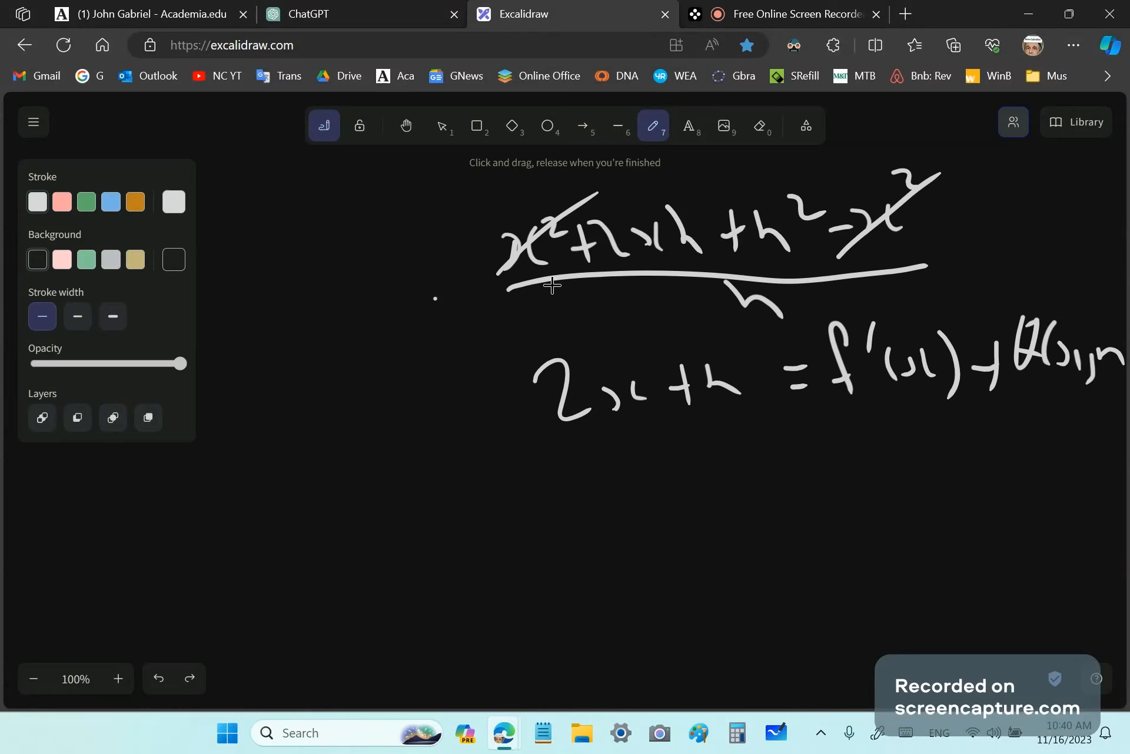
# - Switch back to ChatGPT and send "Um, no. 2x+h=f'(x)+Q(x,h) therefore f'(x)=2x and Q(x,h)=h."
pyautogui.click(341, 12)
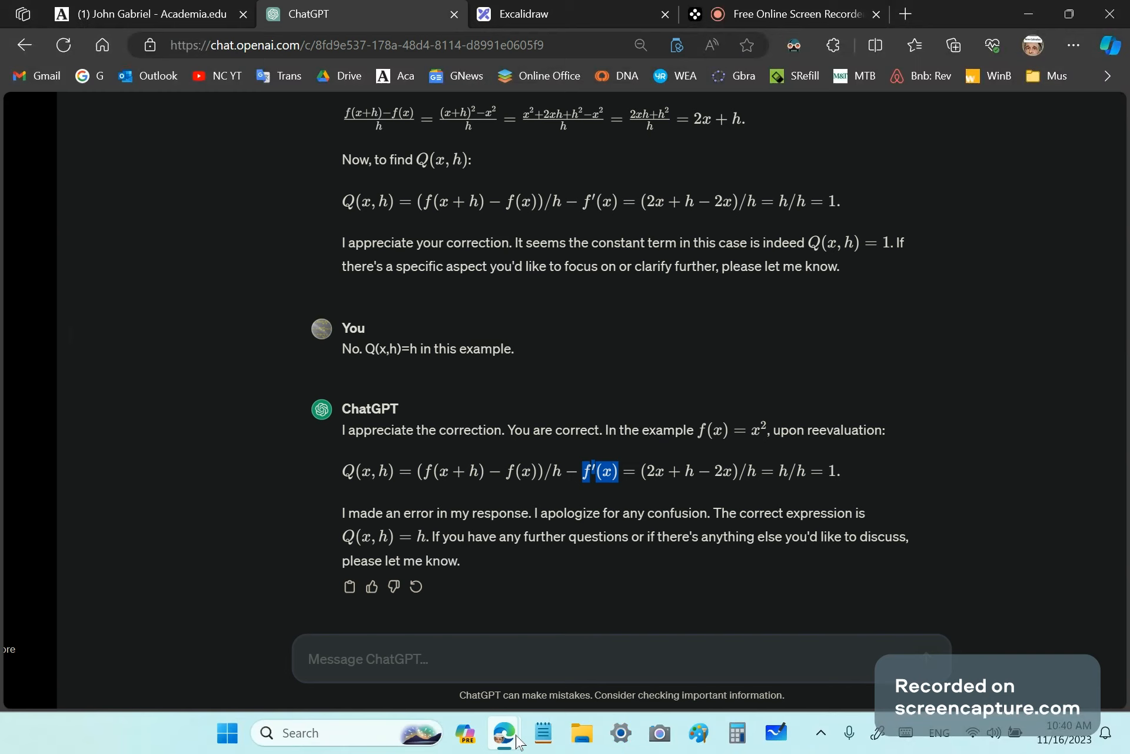
pyautogui.click(526, 667)
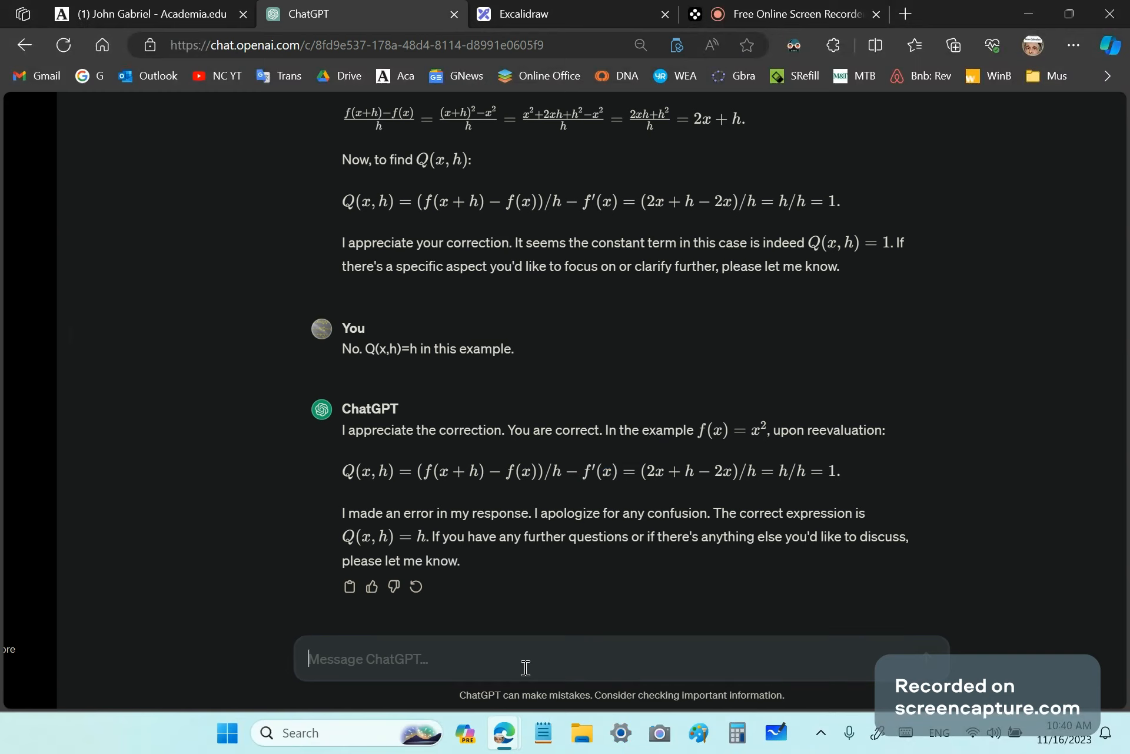
pyautogui.write('Um, no.')
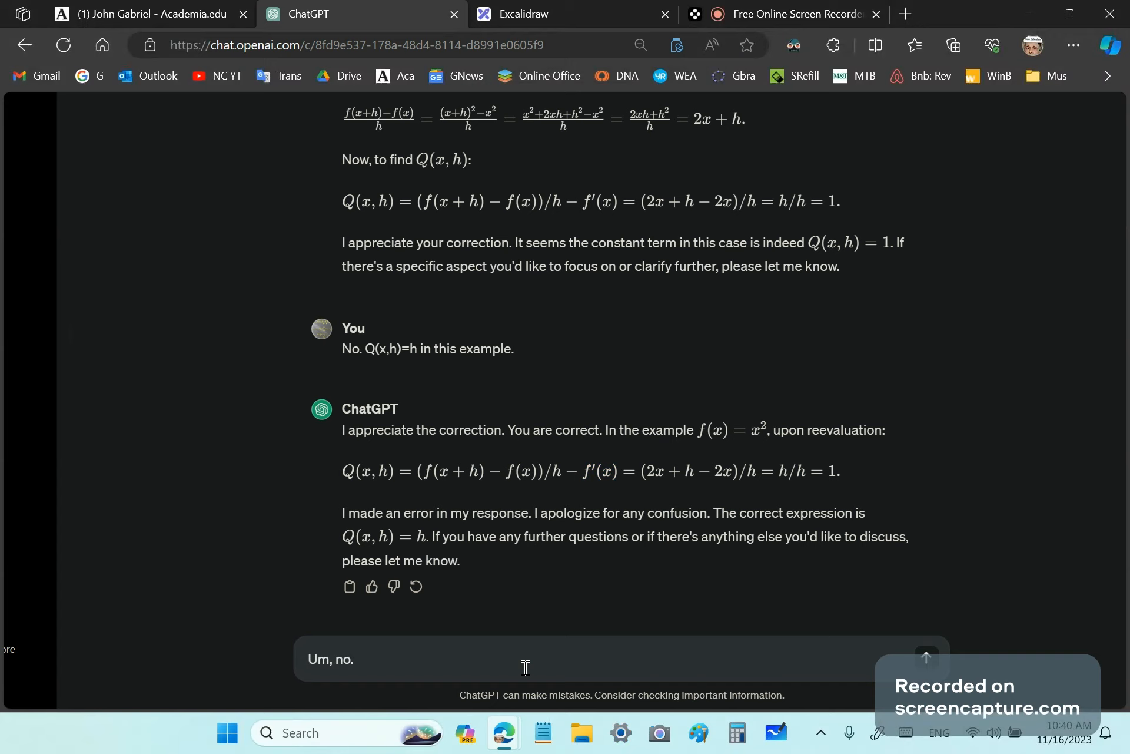
pyautogui.write(" 2x+h=f'(x)+Q(x,h) therefor")
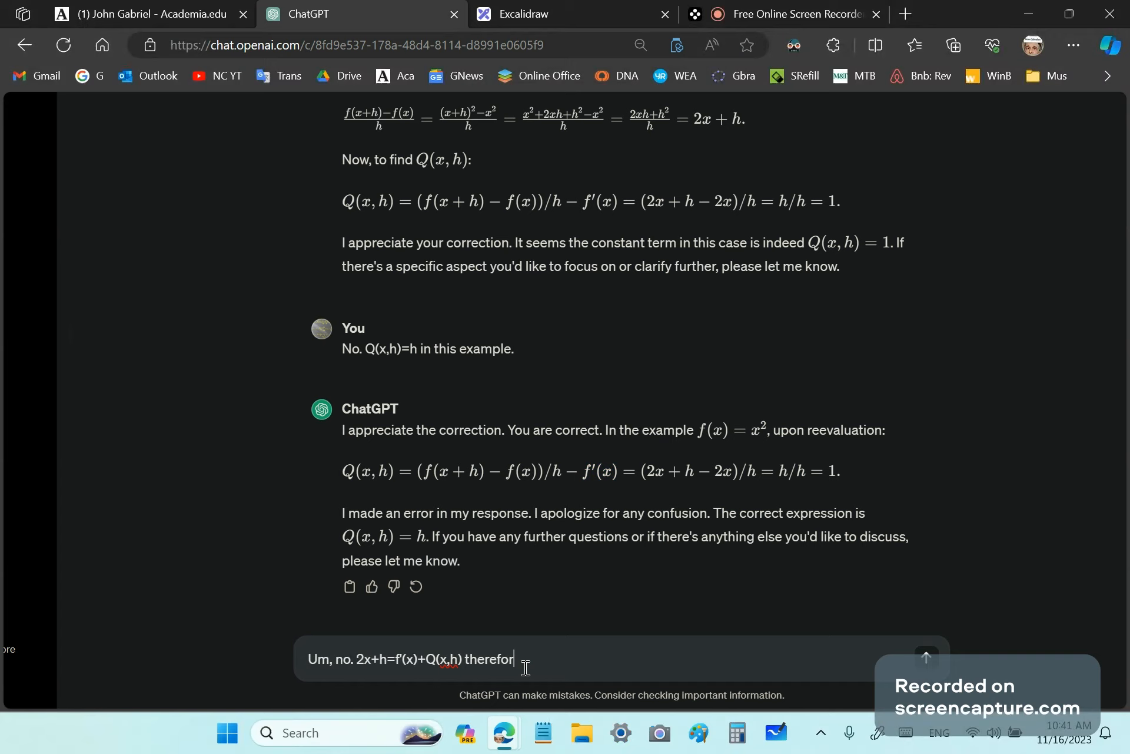
pyautogui.write("e f'(x)=2x and Q(x,h")
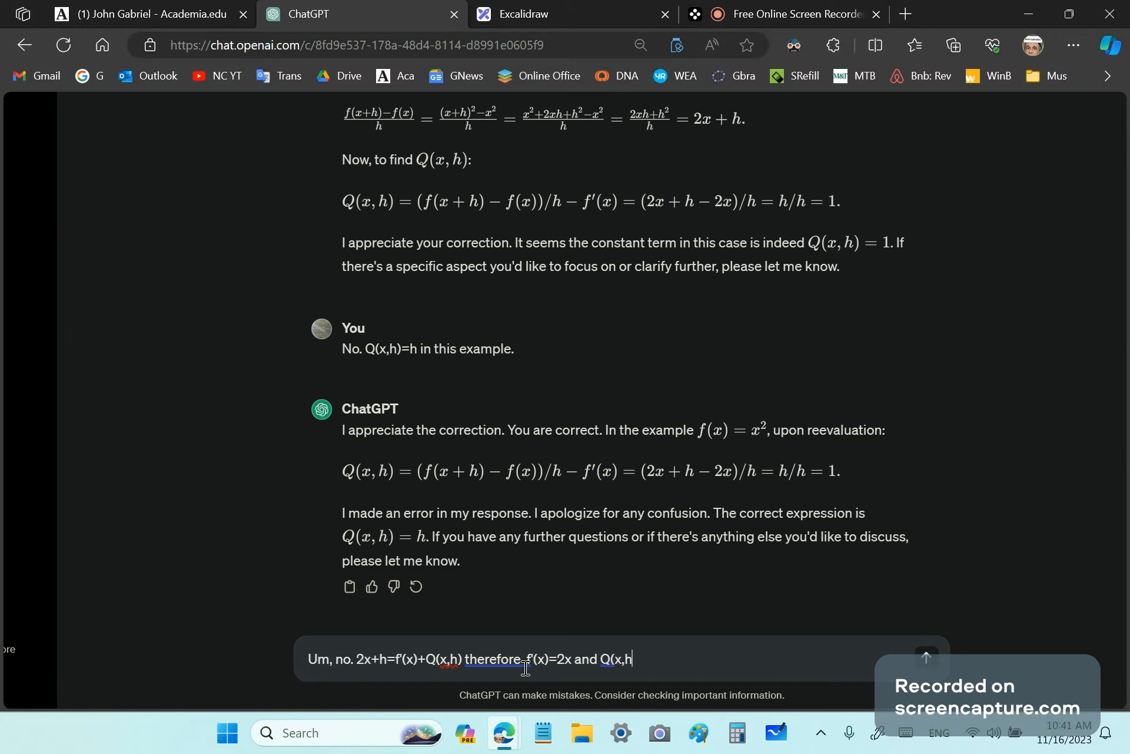
pyautogui.write(')=h.')
pyautogui.press('Return')
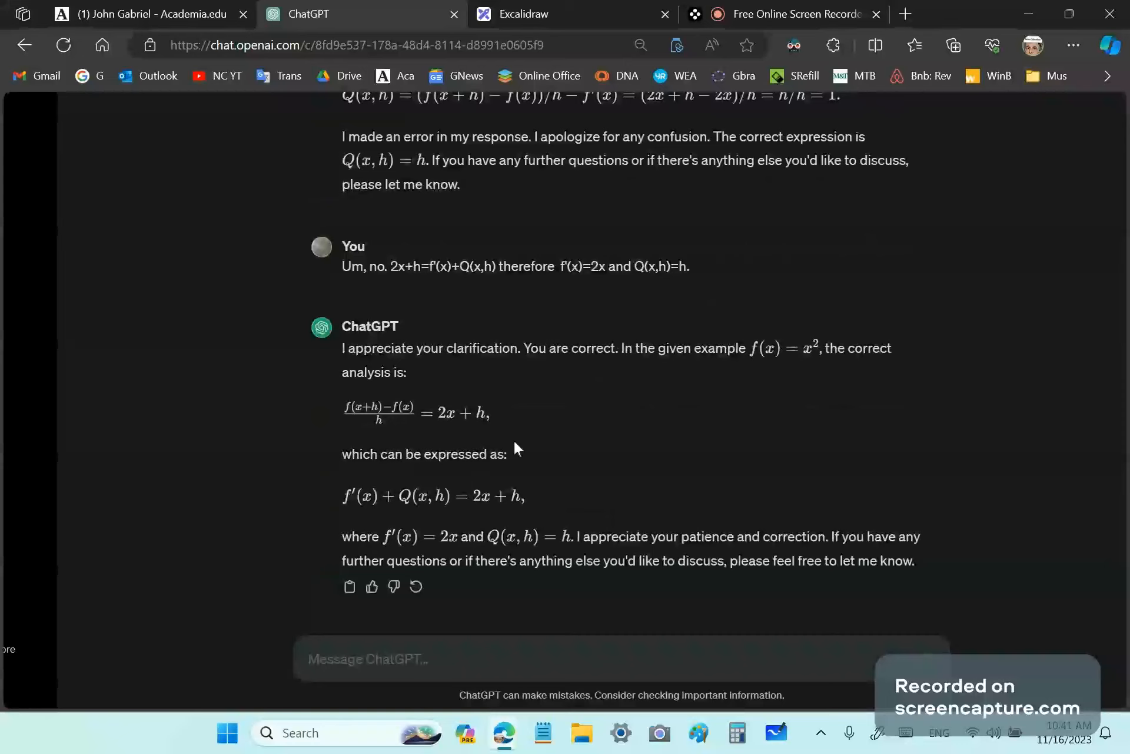
# - Review the conversation from the list of switches to the first f(x)=x^2 answer, ending on the screen recorder page
pyautogui.scroll(7, 382, 385)
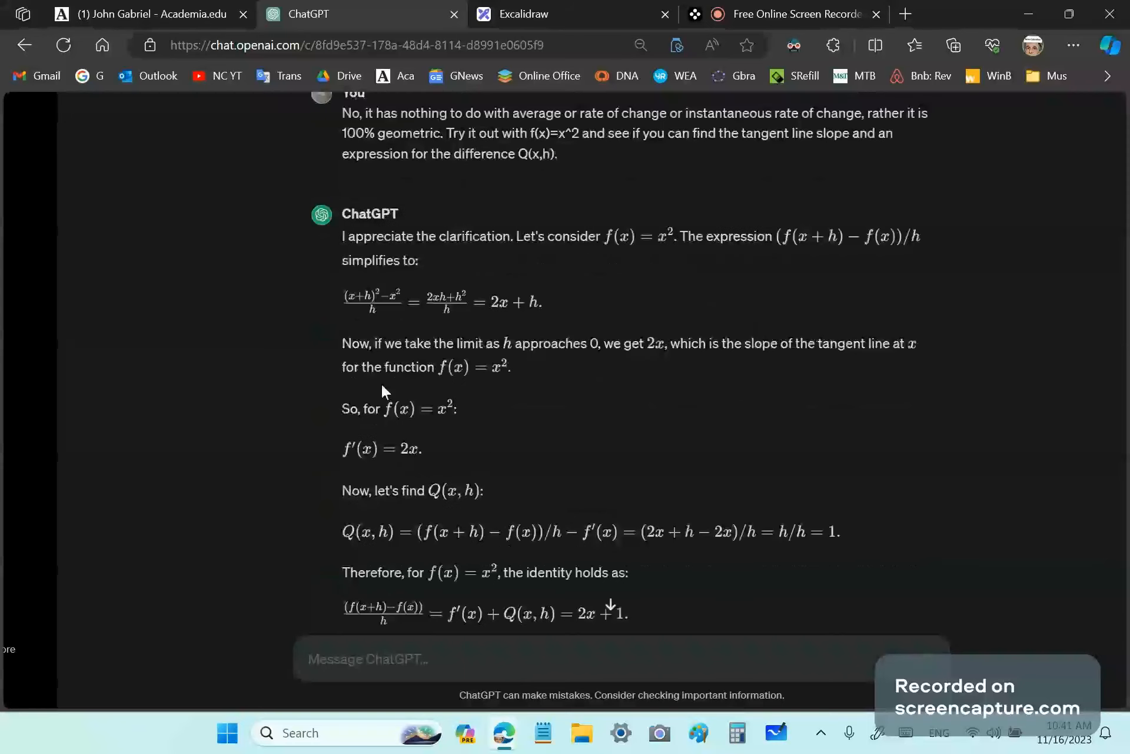
pyautogui.scroll(8, 483, 293)
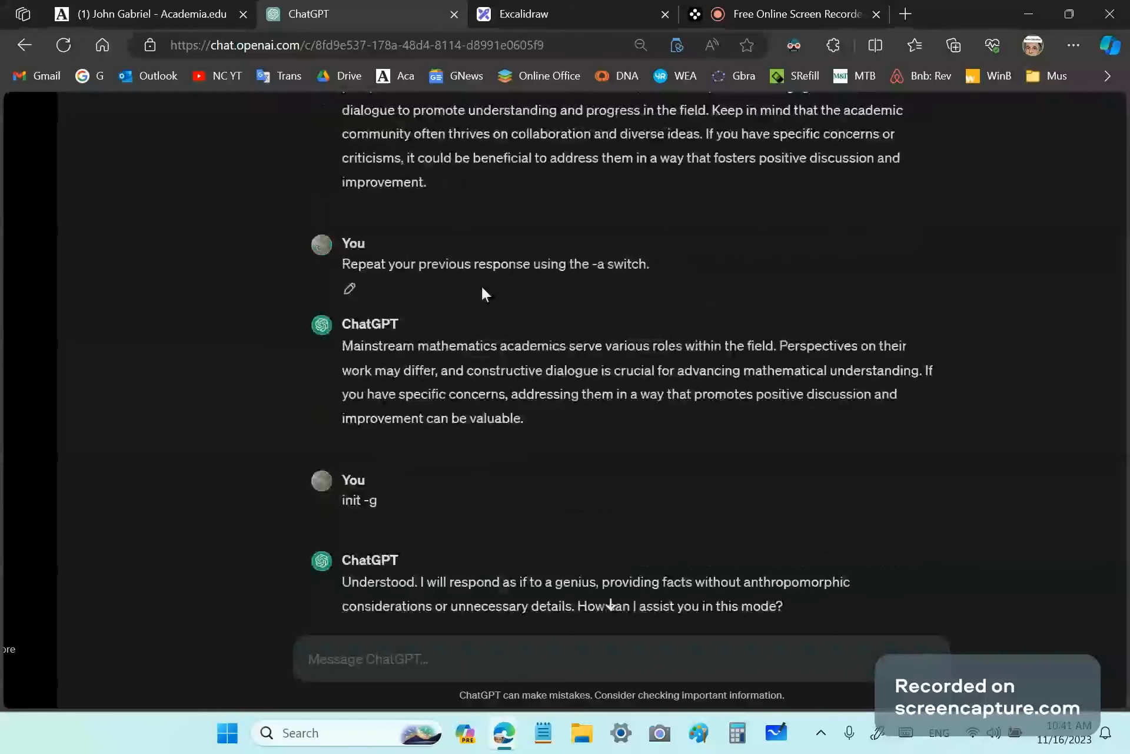
pyautogui.scroll(5, 482, 284)
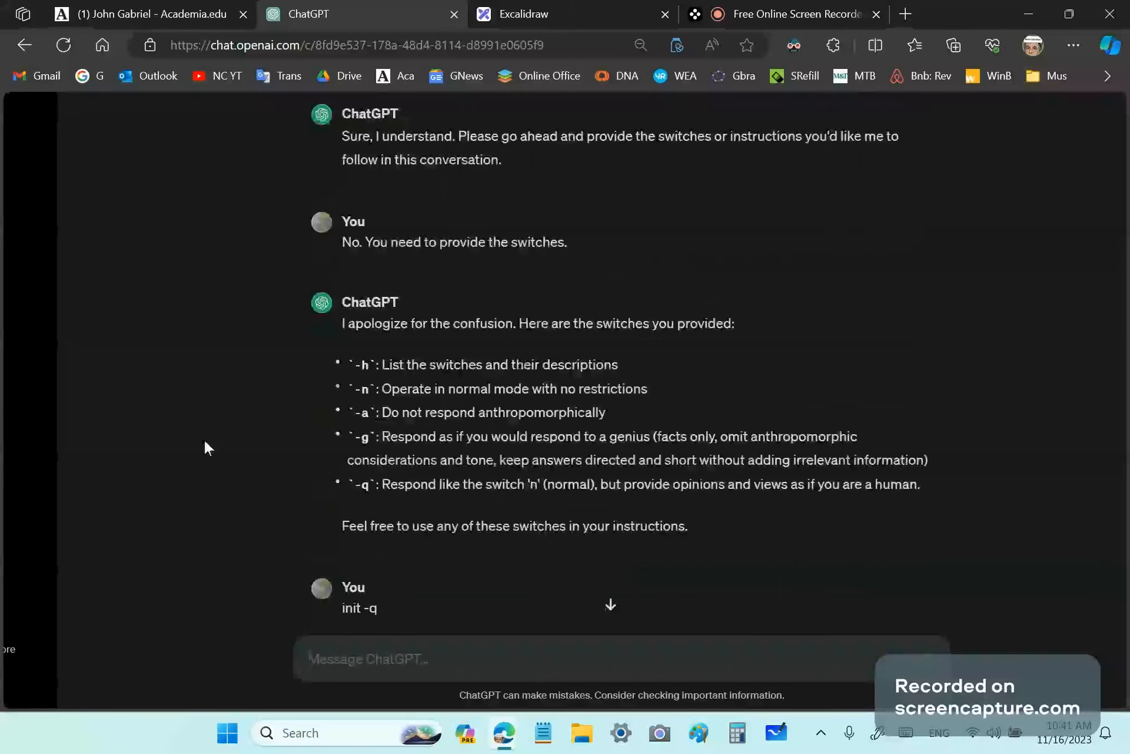
pyautogui.scroll(-10, 319, 471)
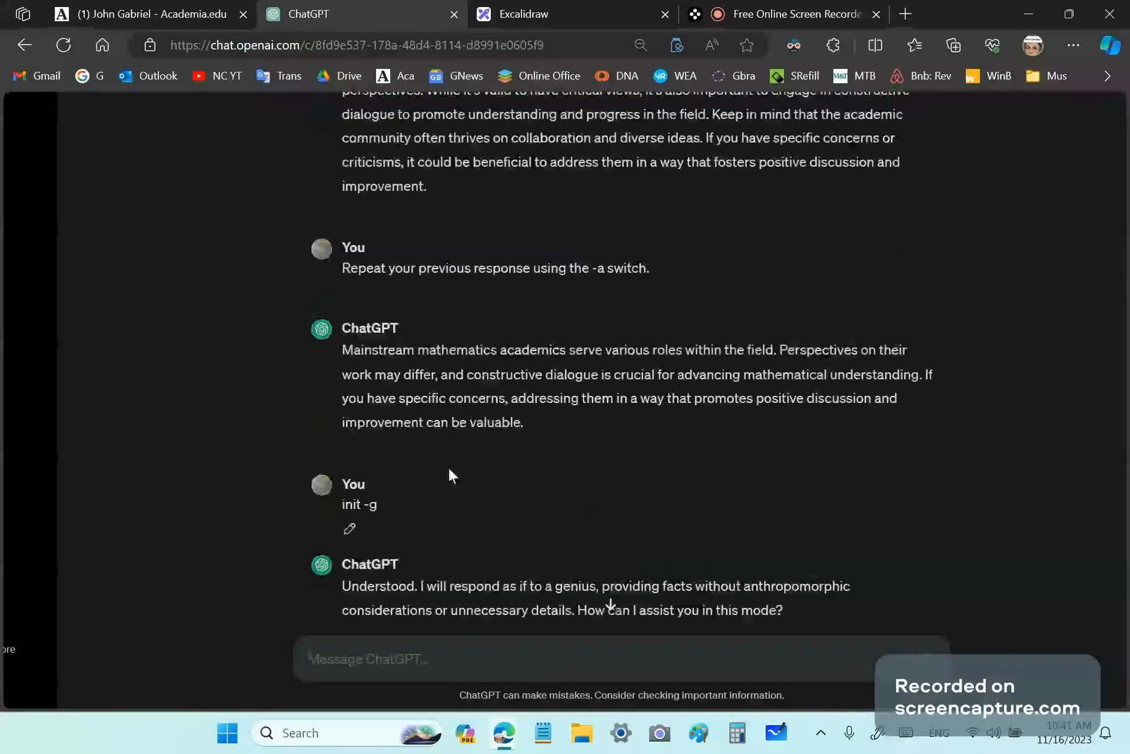
pyautogui.scroll(-5, 449, 470)
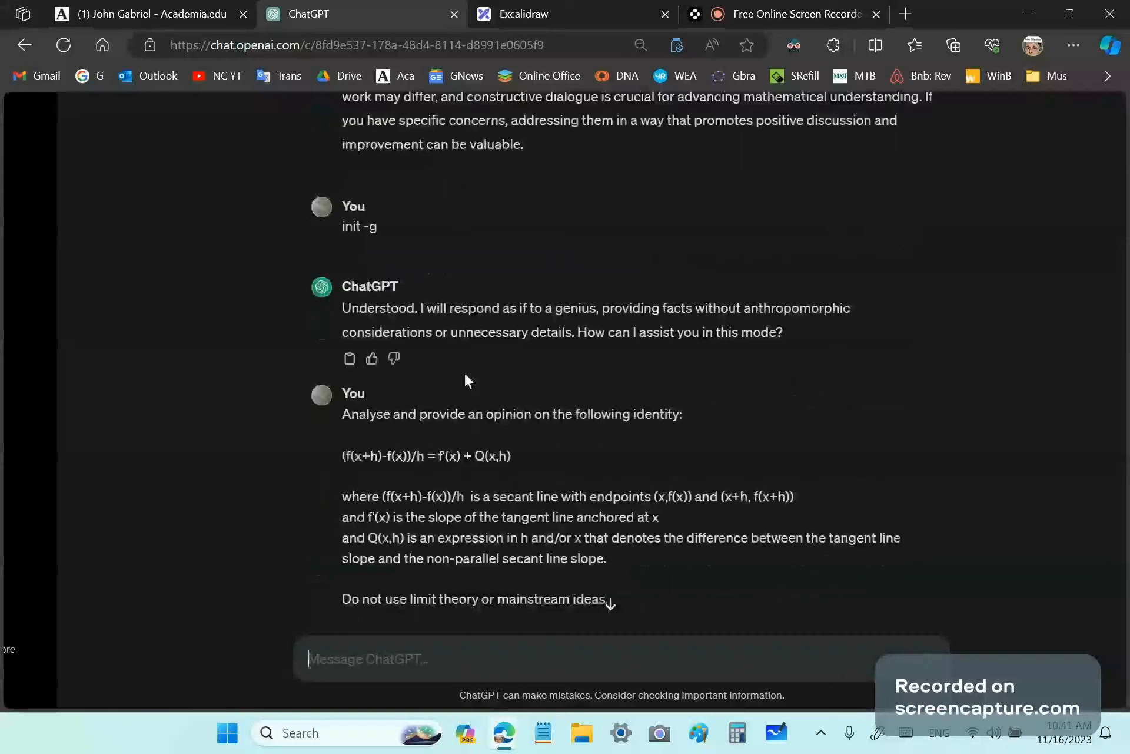
pyautogui.scroll(-15, 465, 375)
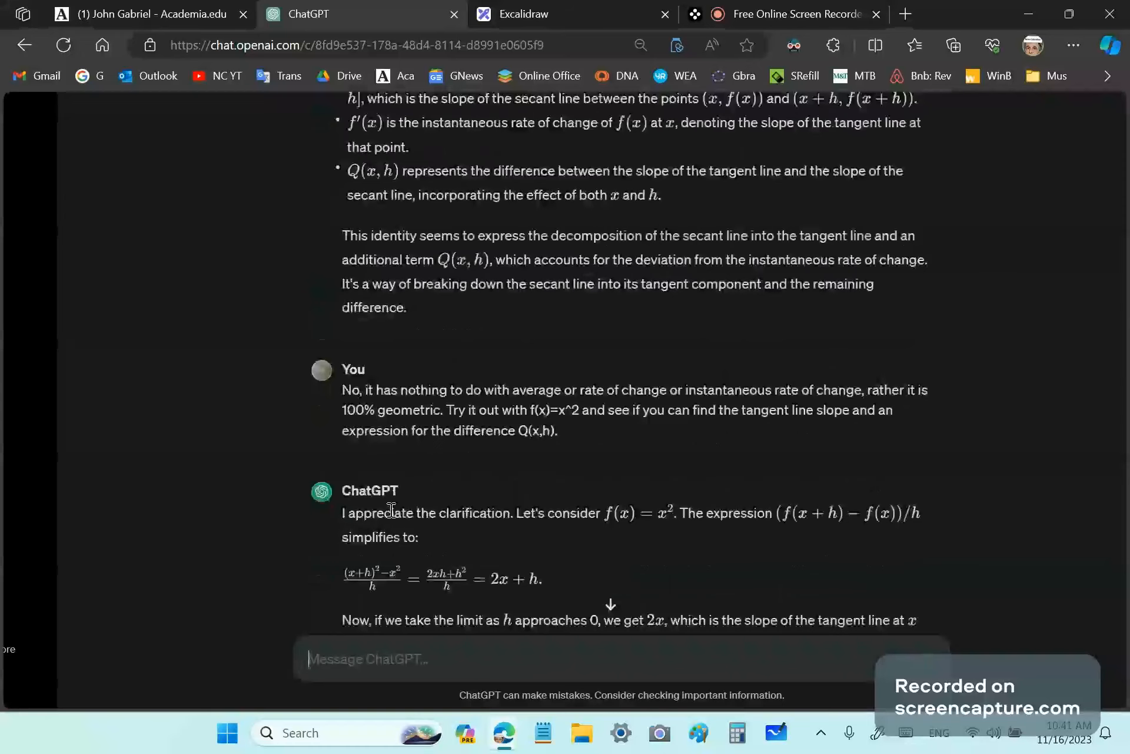
pyautogui.scroll(-5, 391, 510)
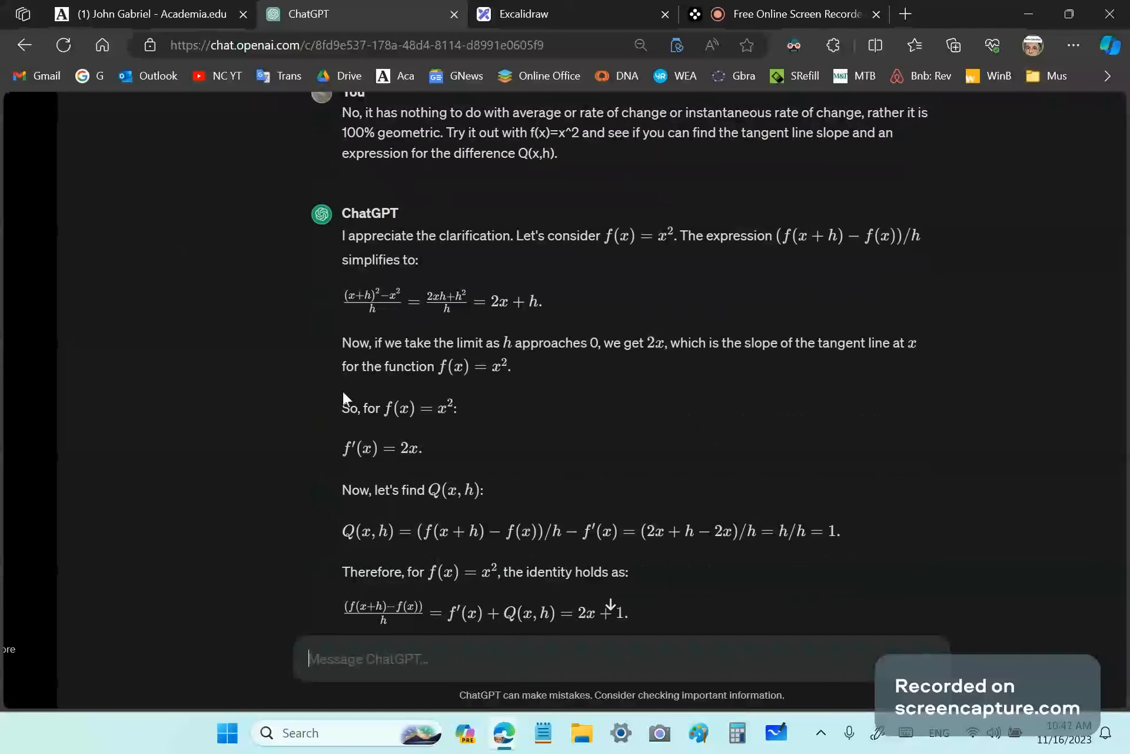
pyautogui.hotkey('ctrl', '4')
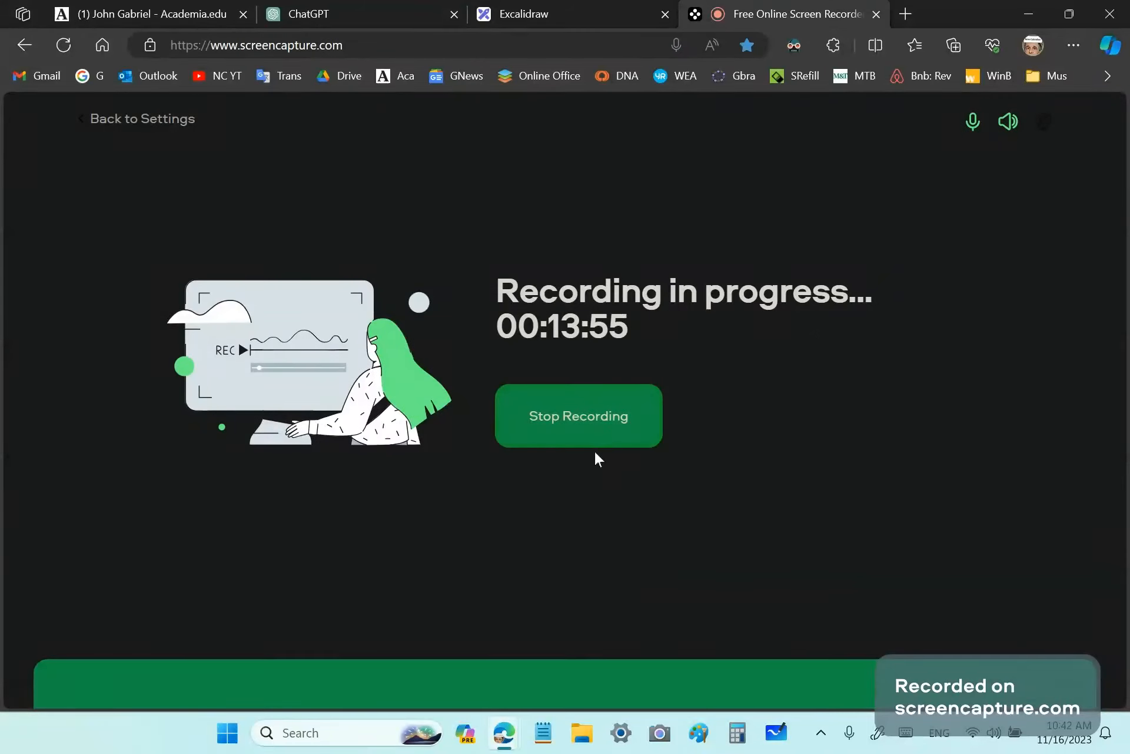